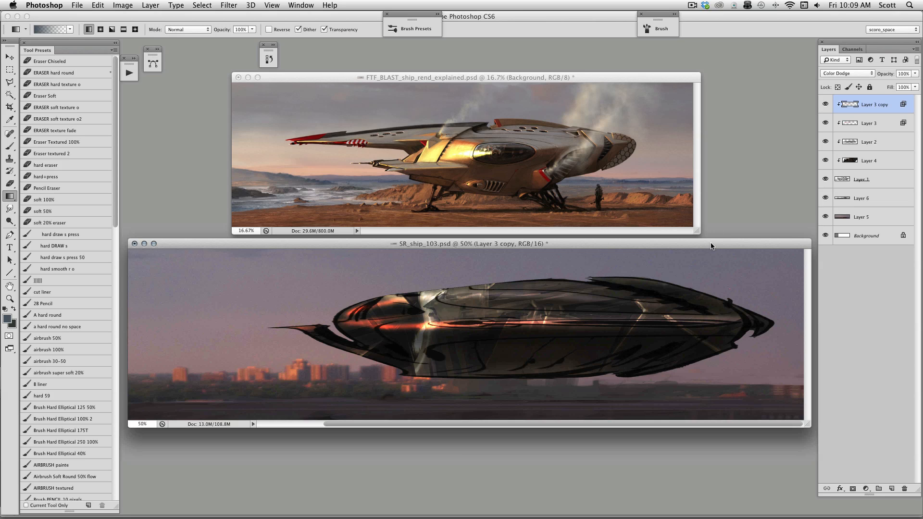
Enlarge the FTF_BLAST_ship_rend_explained.psd window, stack it above the SR_ship_103.psd window, and make SR_ship_103.psd active.
left_click_drag(714, 247, 713, 243)
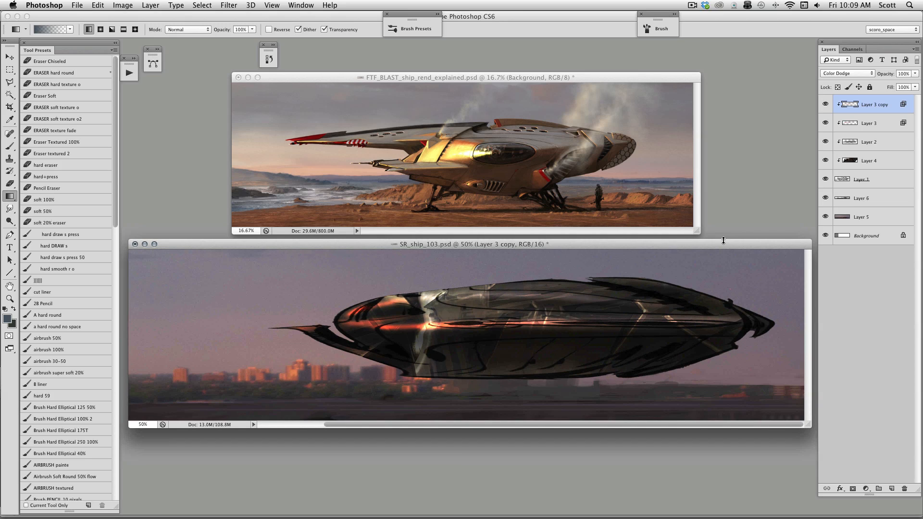
left_click_drag(615, 81, 604, 90)
left_click_drag(686, 238, 803, 357)
left_click_drag(652, 85, 621, 53)
left_click_drag(752, 327, 768, 230)
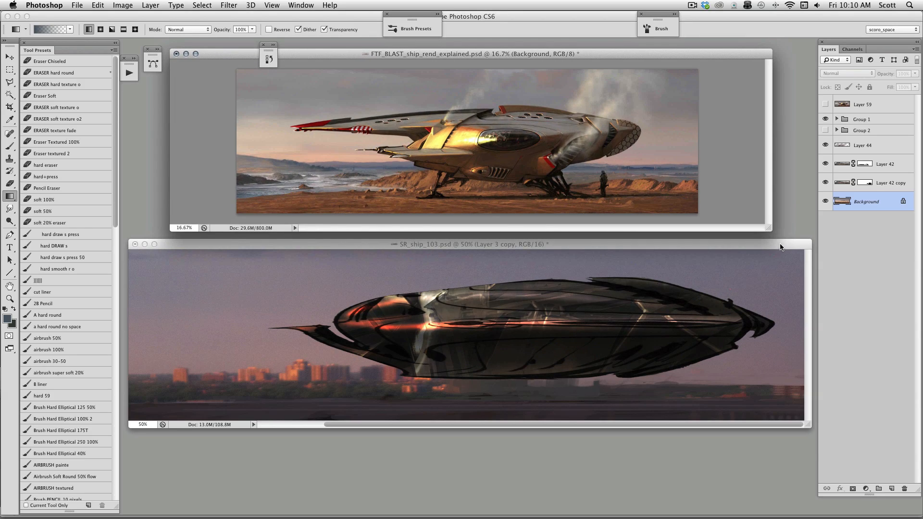
left_click_drag(604, 54, 602, 58)
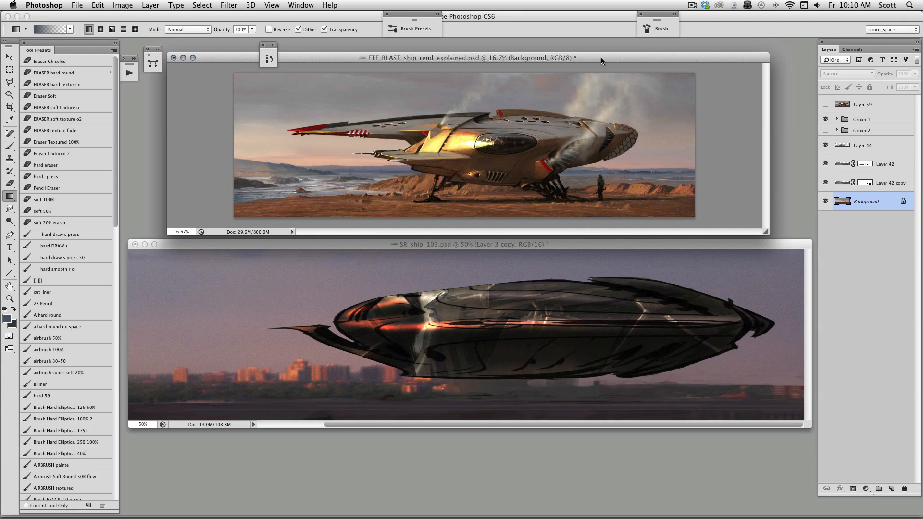
left_click_drag(772, 244, 773, 245)
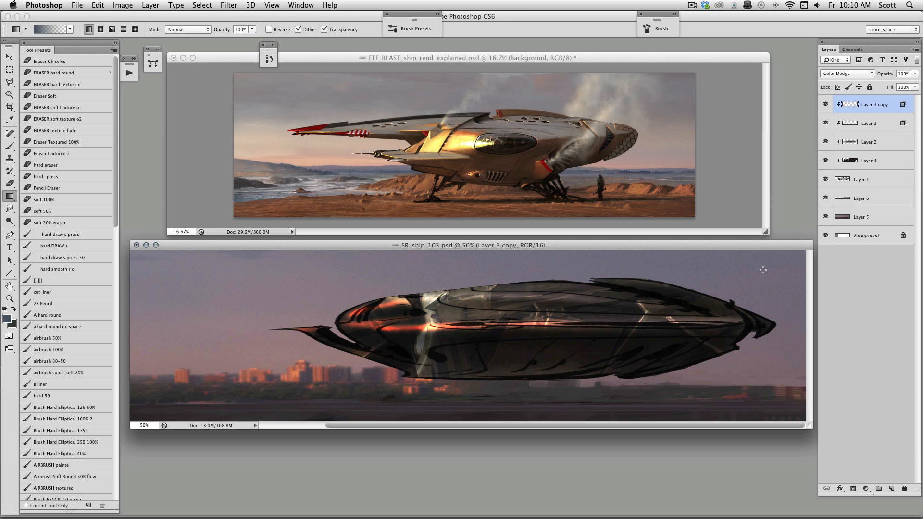
left_click_drag(688, 57, 687, 54)
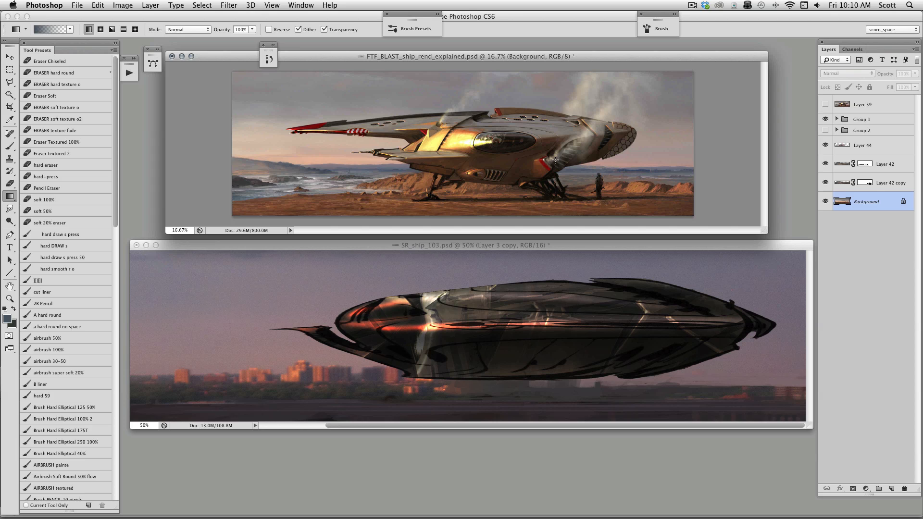
left_click(727, 248)
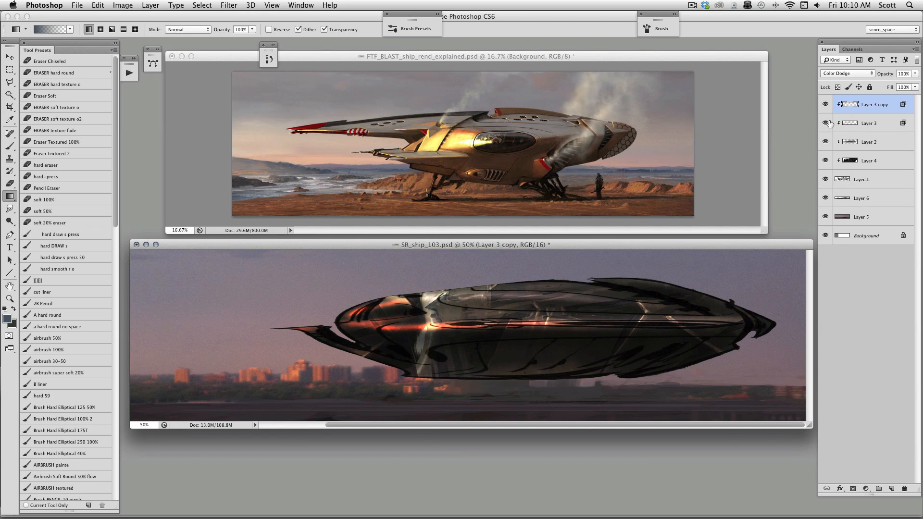
Hide every layer above Layer 5 in SR_ship_103.psd to examine the city background photo on its own.
left_click_drag(830, 112, 827, 198)
left_click_drag(661, 250, 658, 249)
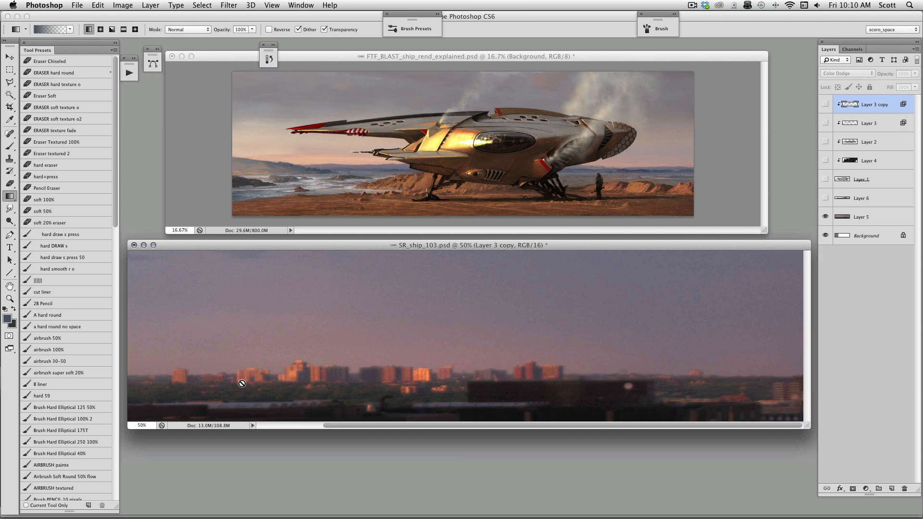
left_click_drag(446, 245, 449, 244)
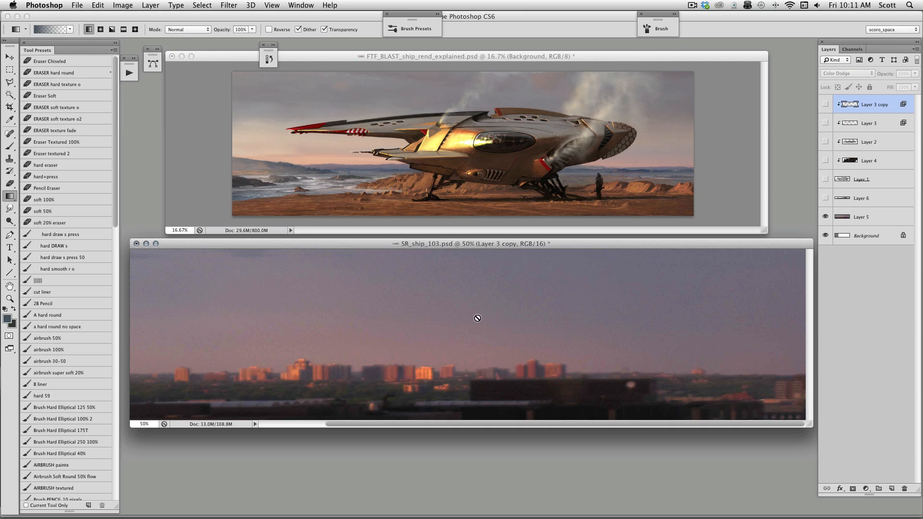
Add a new layer directly above Layer 5 and make the SR_ship_103.psd window taller.
left_click(865, 217)
left_click(892, 488)
left_click_drag(810, 425, 816, 464)
left_click_drag(297, 240, 292, 239)
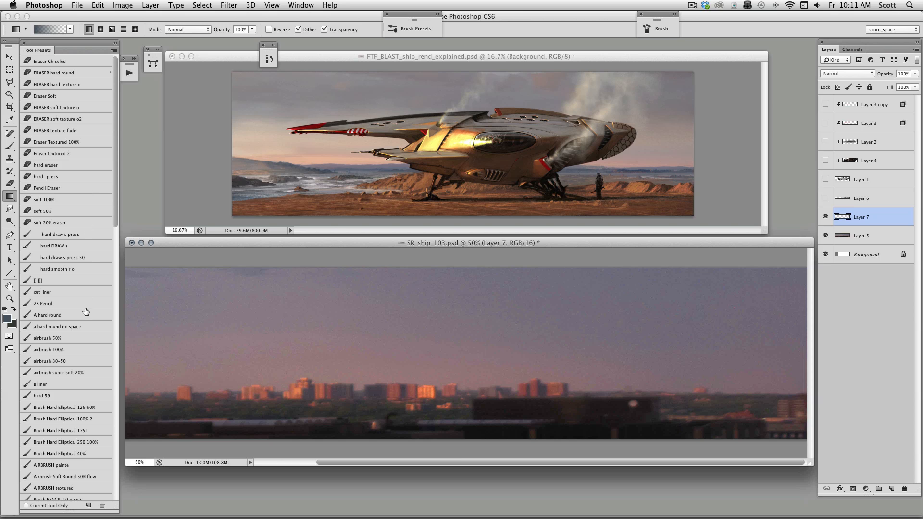
Use the hard DRAW s brush with orange sampled from a sunlit building to paint long overlapping horizontal strokes across the dark foreground.
left_click(87, 246)
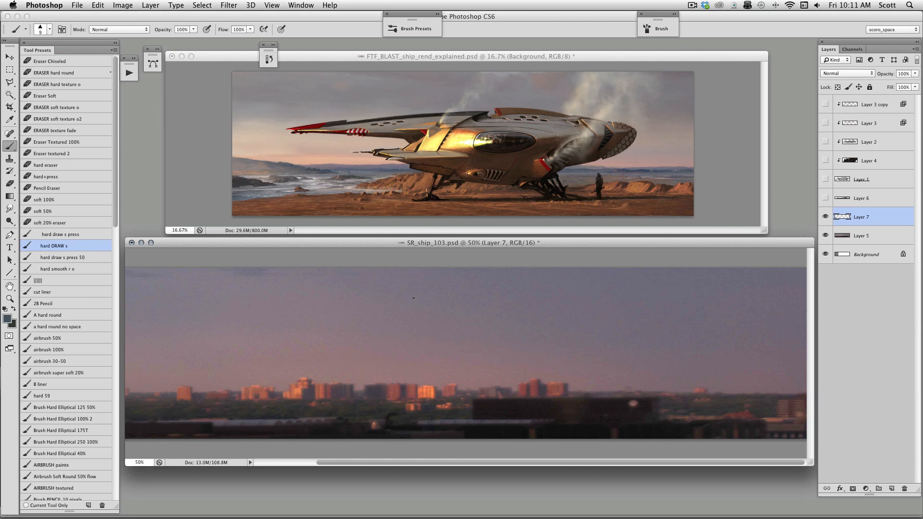
left_click(434, 390, "alt")
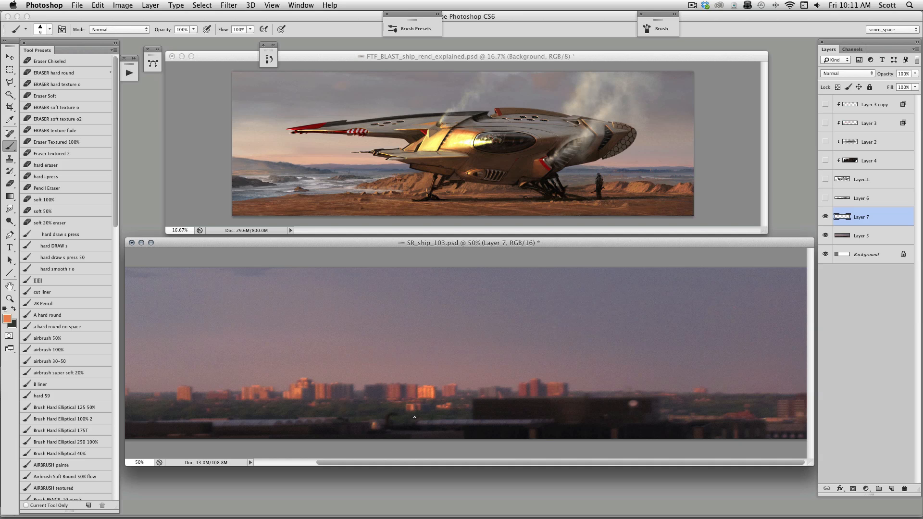
left_click_drag(235, 417, 501, 424)
left_click_drag(333, 422, 645, 425)
left_click_drag(437, 414, 619, 409)
left_click_drag(564, 416, 779, 414)
left_click(732, 424)
left_click_drag(618, 416, 732, 415)
left_click_drag(348, 421, 531, 418)
left_click_drag(382, 421, 517, 418)
left_click_drag(744, 409, 575, 414)
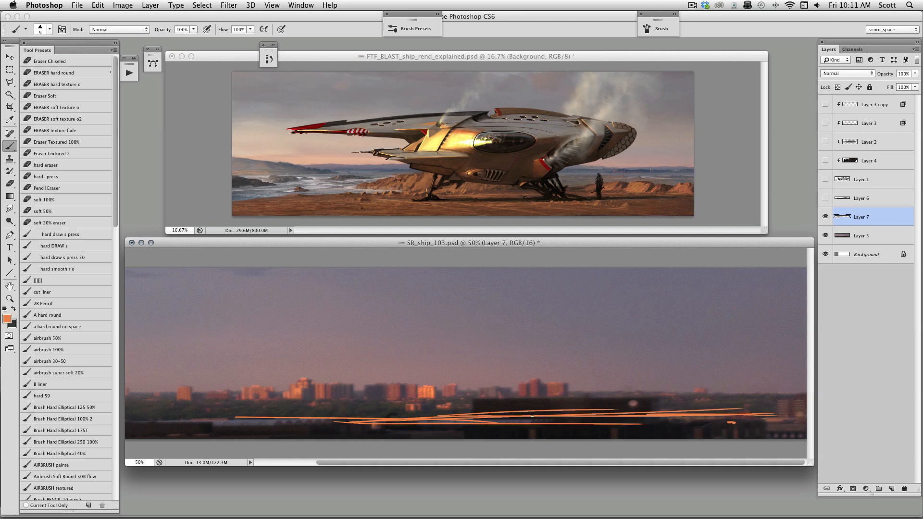
mouse_move(159, 426)
left_mouse_down()
mouse_move(438, 417)
mouse_move(779, 421)
mouse_move(470, 420)
left_mouse_up()
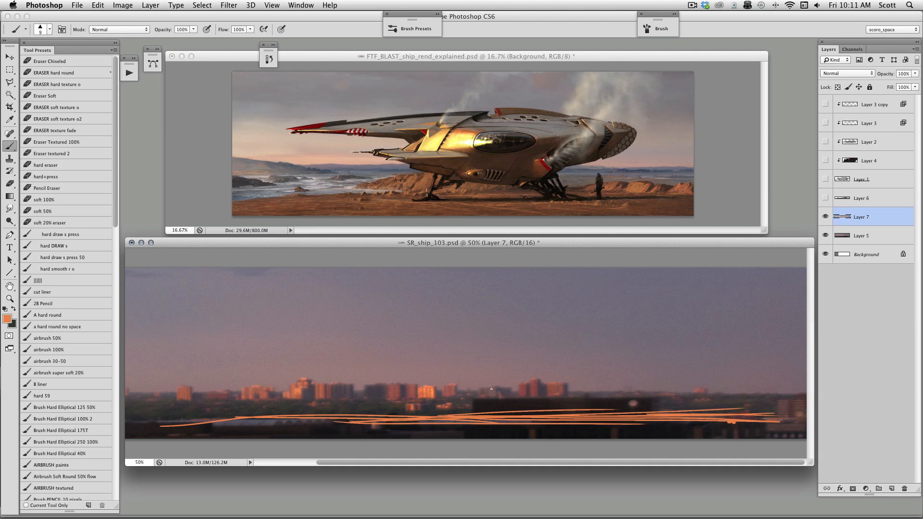
Outline a large ship-shaped oval over the skyline, circle the brightly lit buildings, and mark a cross in the sky beside the oval.
mouse_move(423, 398)
left_mouse_down()
mouse_move(308, 350)
mouse_move(456, 315)
mouse_move(749, 329)
mouse_move(702, 376)
mouse_move(394, 402)
left_mouse_up()
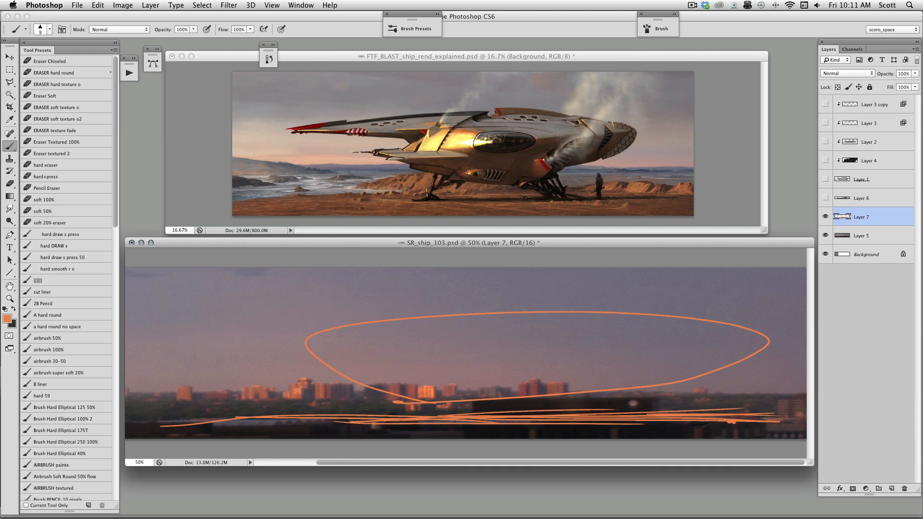
mouse_move(309, 369)
left_mouse_down()
mouse_move(305, 412)
mouse_move(296, 414)
mouse_move(325, 403)
mouse_move(291, 394)
mouse_move(299, 394)
left_mouse_up()
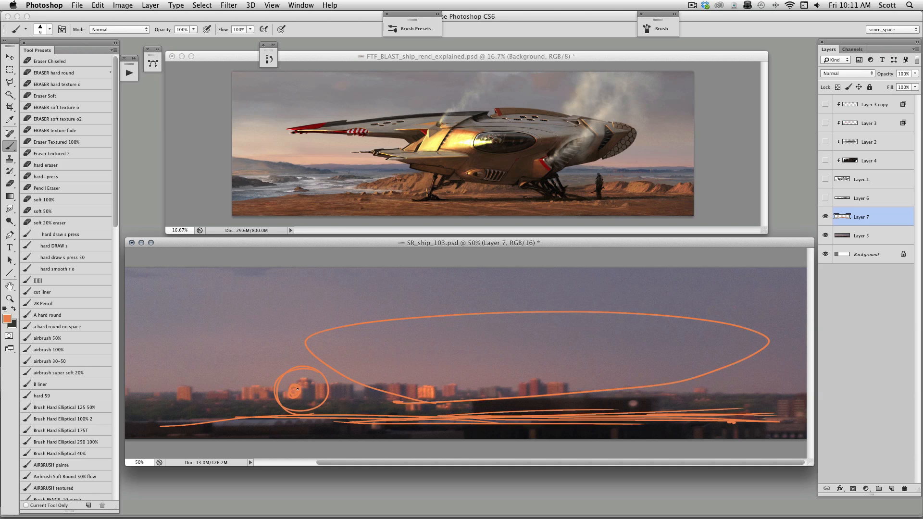
left_click_drag(454, 388, 462, 386)
left_click_drag(735, 285, 755, 300)
left_click_drag(749, 284, 727, 301)
Hide the orange annotation layer and show Layer 6 and all the ship layers one by one up to Layer 3 copy.
left_click(826, 217)
left_click(826, 198)
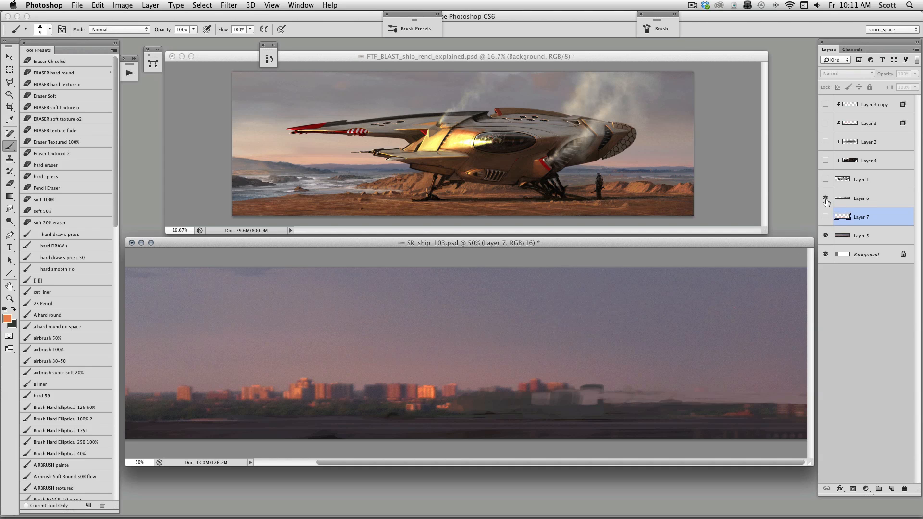
left_click(826, 179)
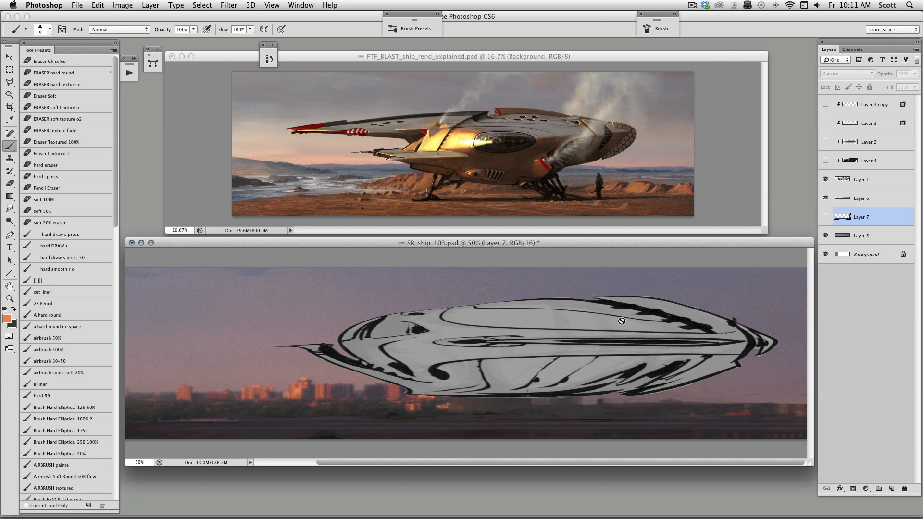
left_click(826, 160)
left_click(825, 141)
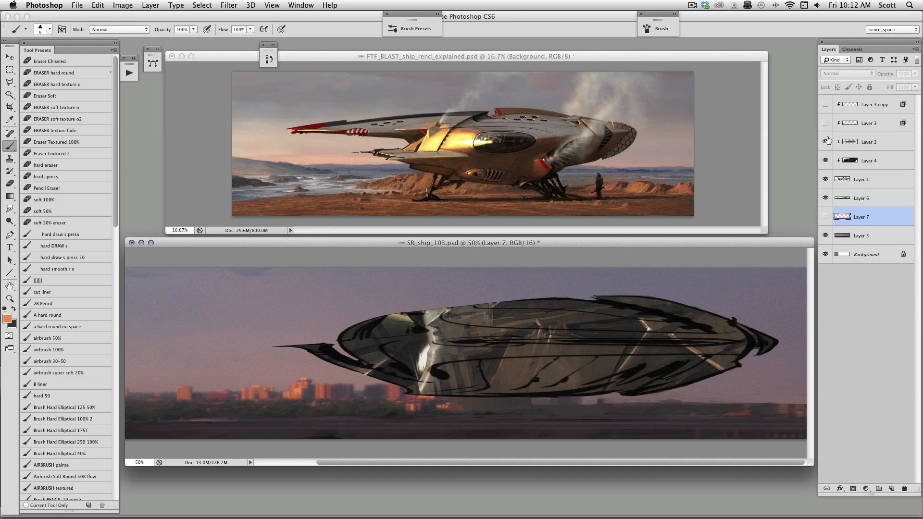
left_click(826, 123)
left_click(825, 104)
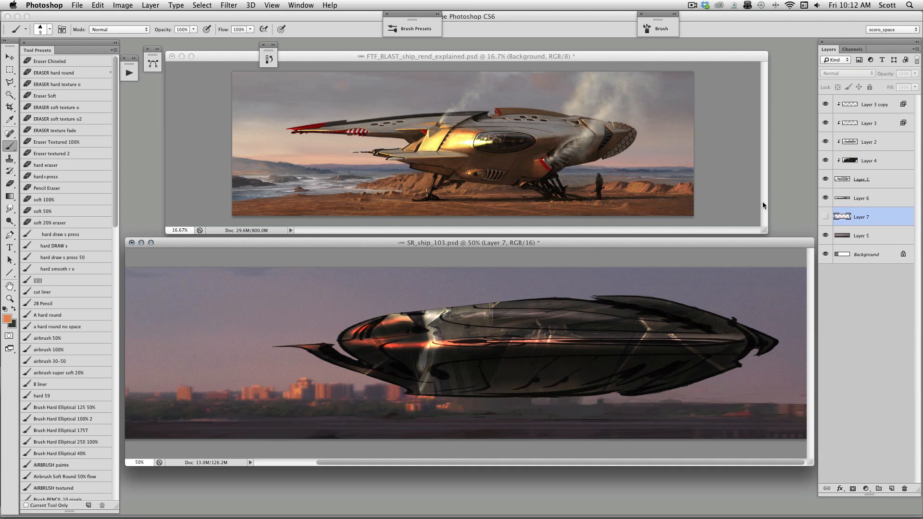
Close SR_ship_103.psd without saving and move the remaining FTF_BLAST_ship_rend_explained.psd window to the middle of the workspace.
left_click_drag(673, 242, 671, 241)
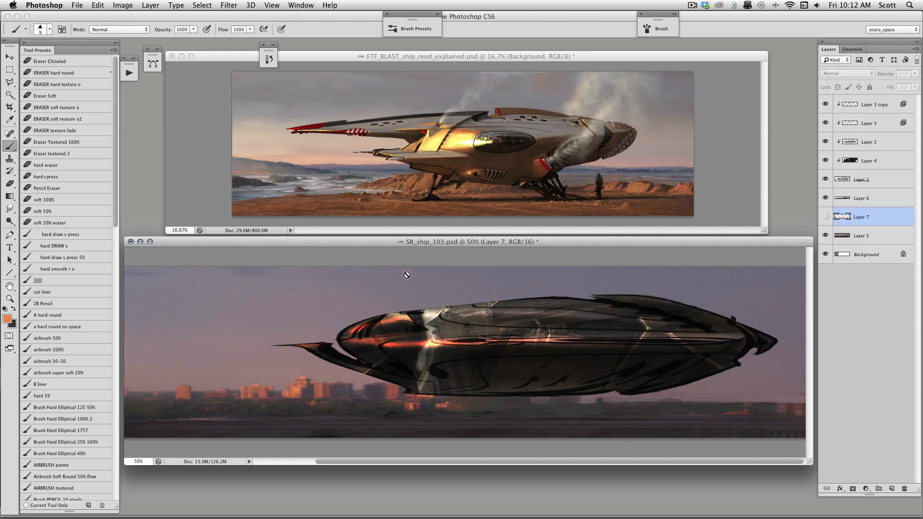
left_click_drag(162, 243, 172, 261)
left_click(140, 260)
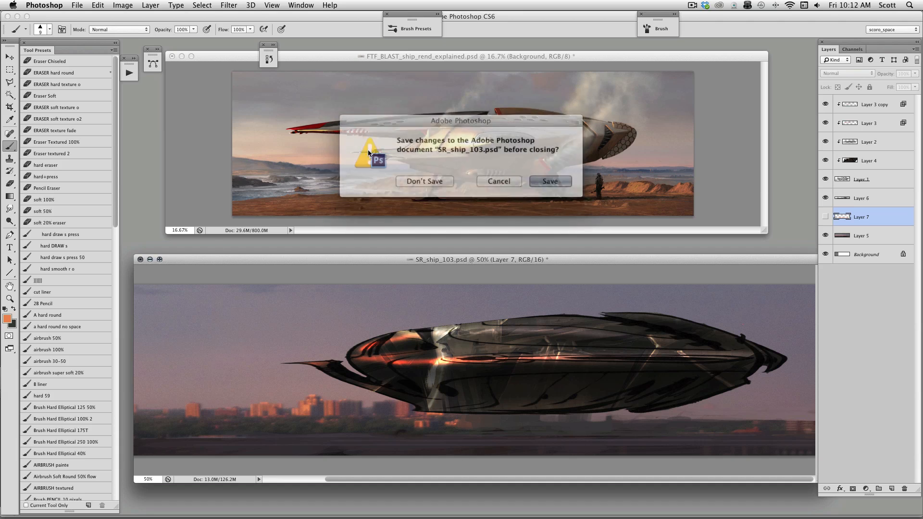
left_click(428, 178)
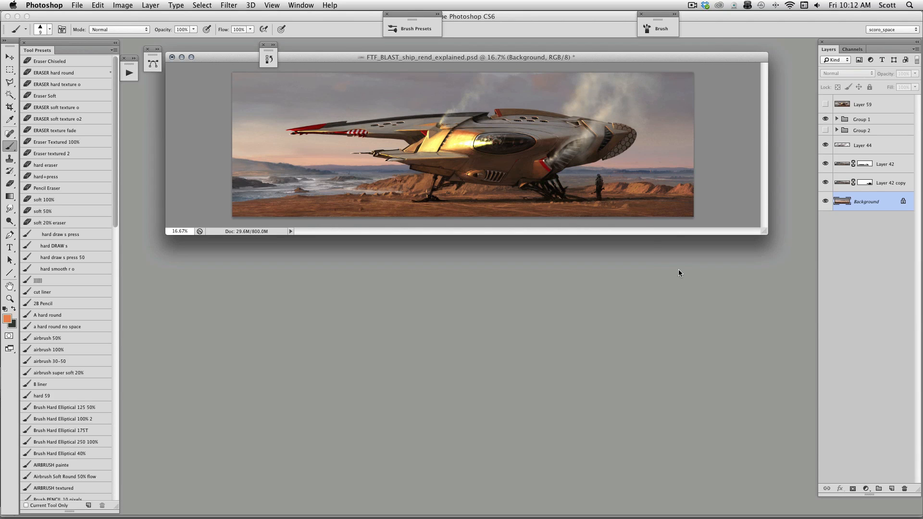
left_click_drag(611, 58, 594, 190)
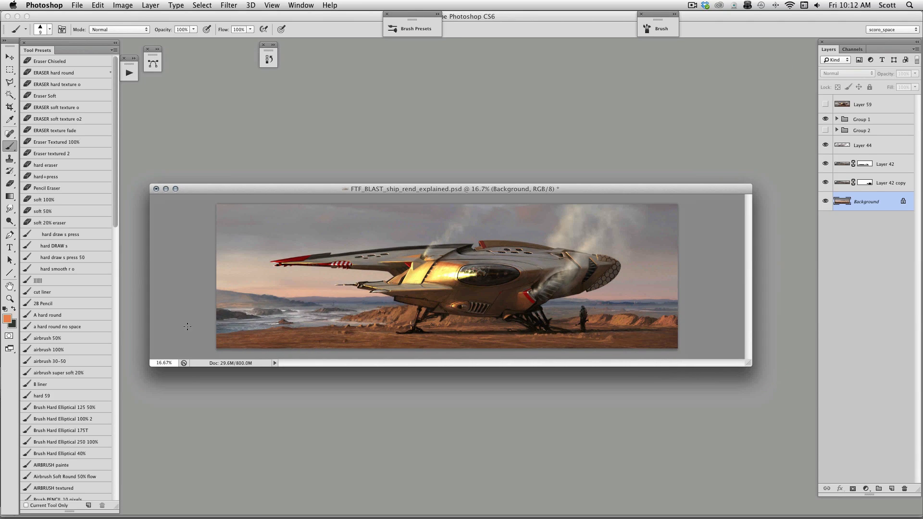
Display the painting in full-screen mode, examine the cockpit and vent details up close, and bring the whole ship back into view.
key("f")
key("z")
left_click(460, 303)
left_click(460, 303)
left_click(461, 303)
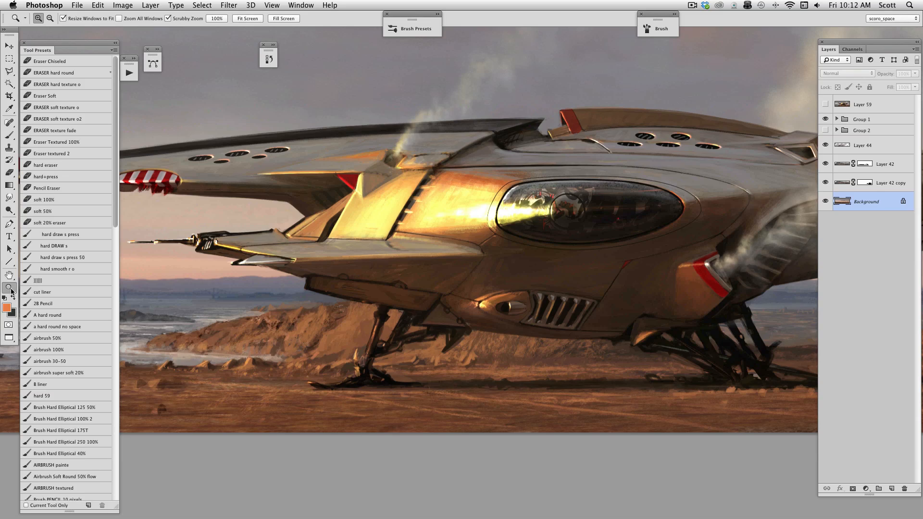
double_click(9, 287)
left_click_drag(551, 323, 454, 409)
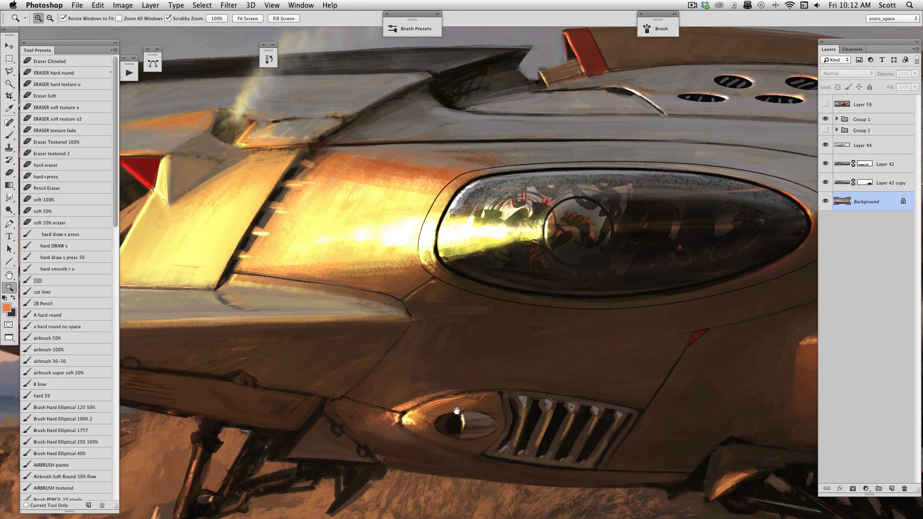
left_click_drag(596, 463, 572, 422)
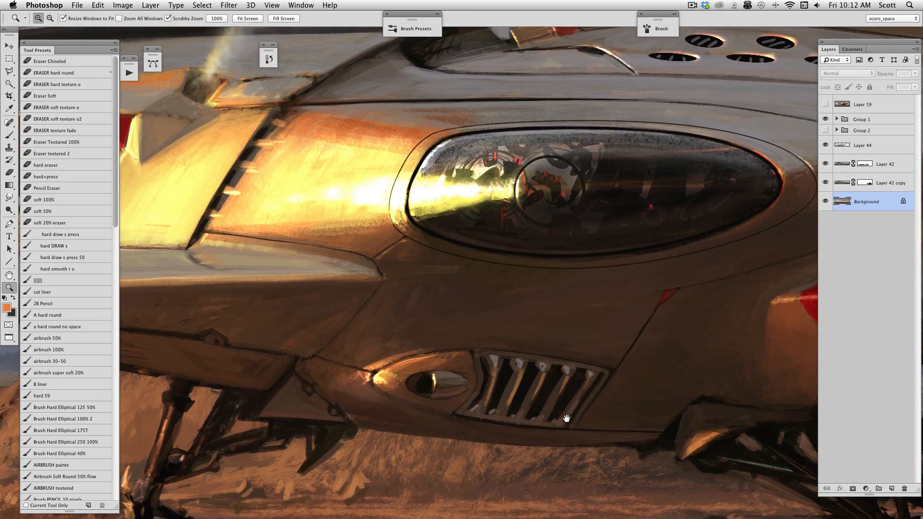
left_click_drag(466, 421, 609, 390)
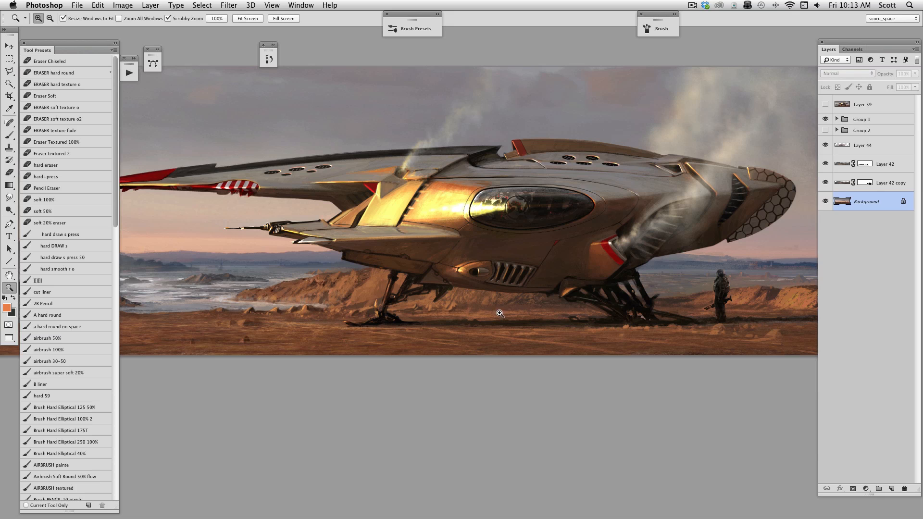
left_click(507, 307, "alt")
mouse_move(509, 300)
left_mouse_down()
mouse_move(503, 278)
mouse_move(515, 290)
left_mouse_up()
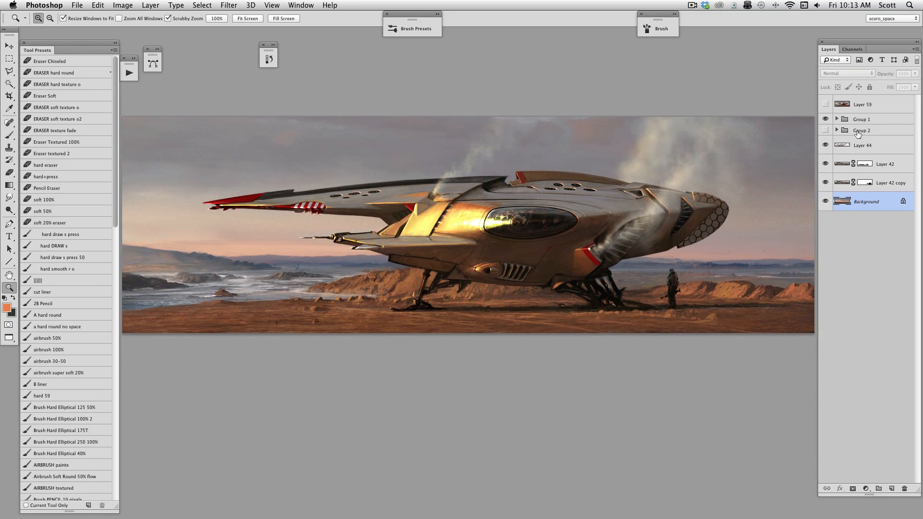
Hide Group 1, show and expand Group 2, and hide all its layers plus Layer 44, Layer 42 and Layer 42 copy to isolate the Background.
left_click(826, 120)
left_click(826, 131)
left_click(837, 130)
left_click_drag(825, 145, 825, 445)
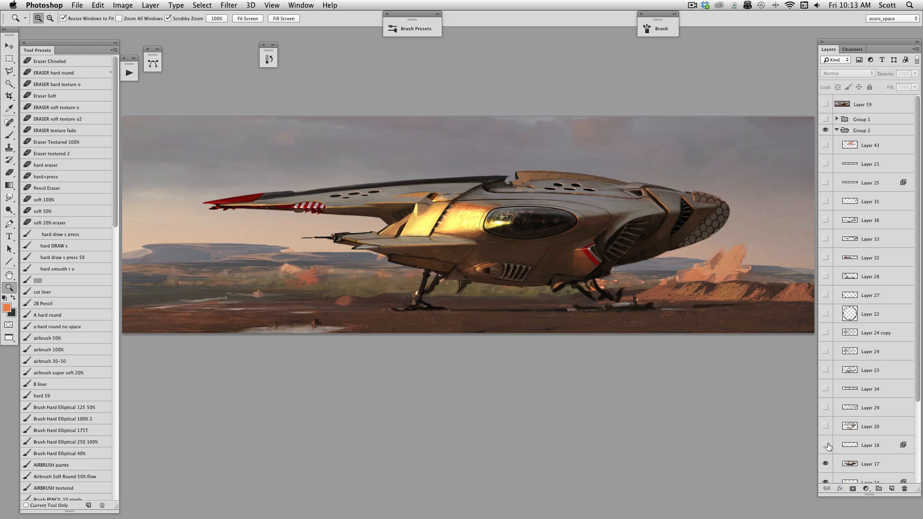
left_click_drag(918, 348, 916, 456)
left_click_drag(826, 362, 827, 456)
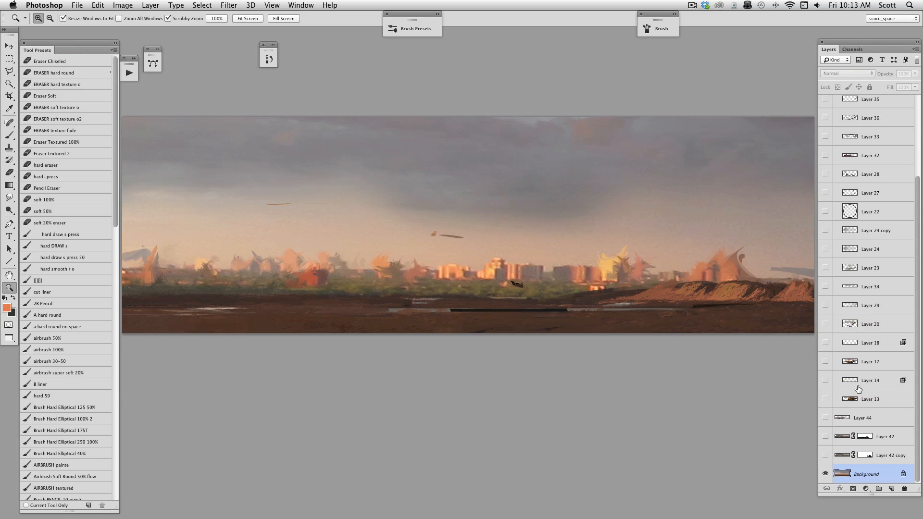
Preview Layer 42 copy and Layer 42 over the Background, and hide both again.
left_click(825, 455)
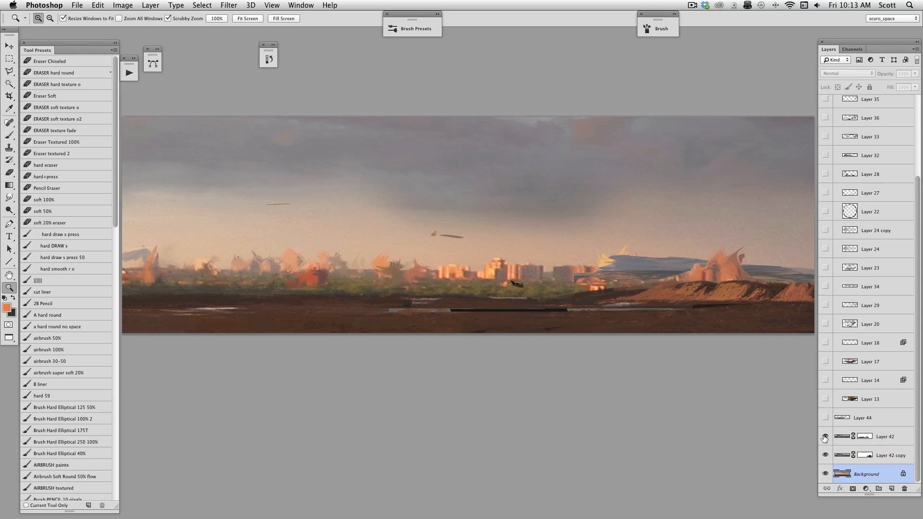
left_click(825, 437)
left_click_drag(826, 437, 826, 459)
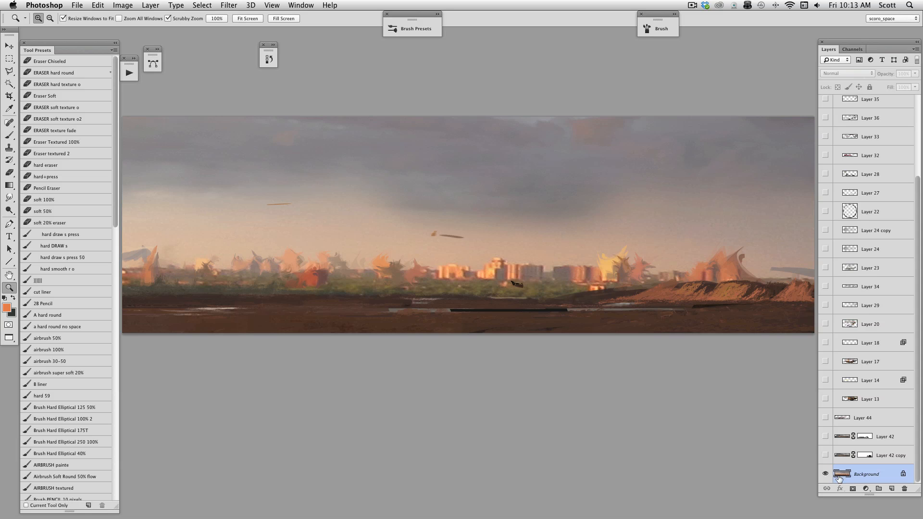
Show Layer 42 copy, Layer 42 and Layer 44 one after another above the Background.
left_click(826, 455)
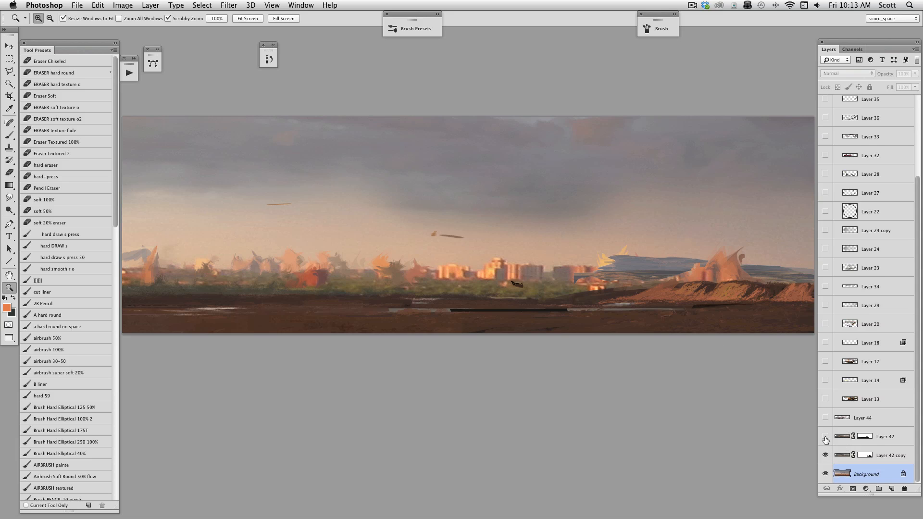
left_click(827, 437)
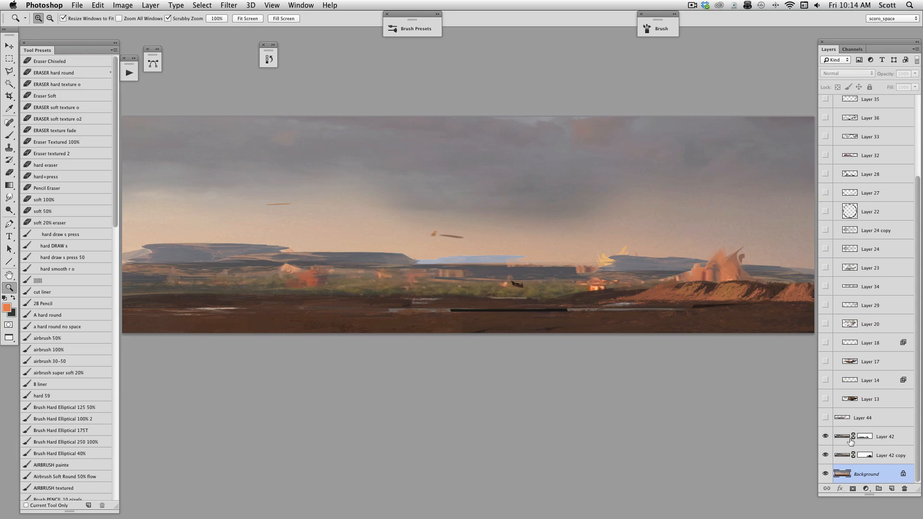
left_click(825, 418)
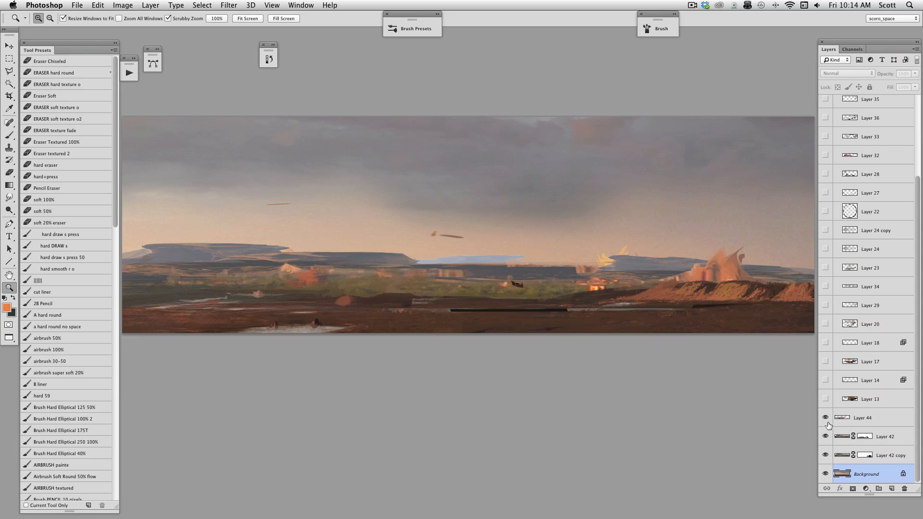
Compare the scene with and without Layer 44, and show and select Layer 13 above it.
left_click(826, 418)
left_click(827, 417)
left_click(826, 399)
left_click(858, 403)
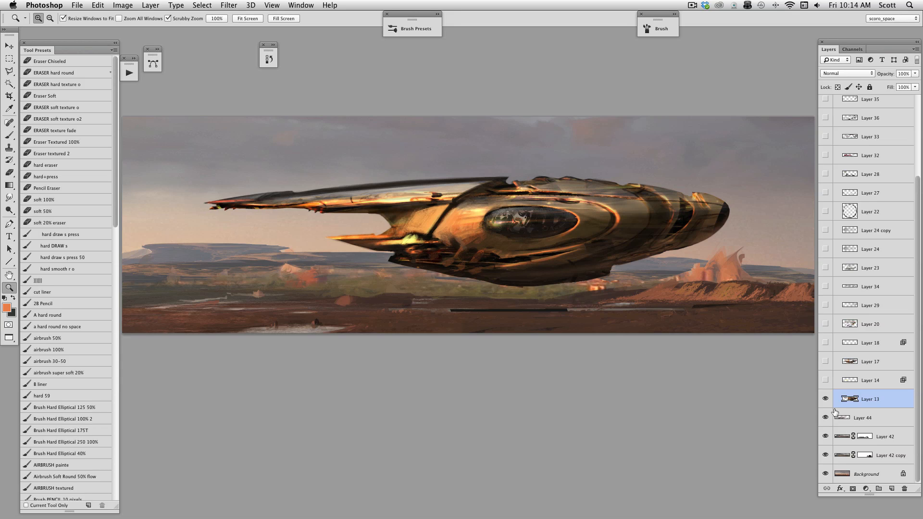
Show and select Layer 14, comparing the ship with and without its Color Dodge highlights.
left_click(826, 380)
left_click(845, 382)
left_click(826, 383)
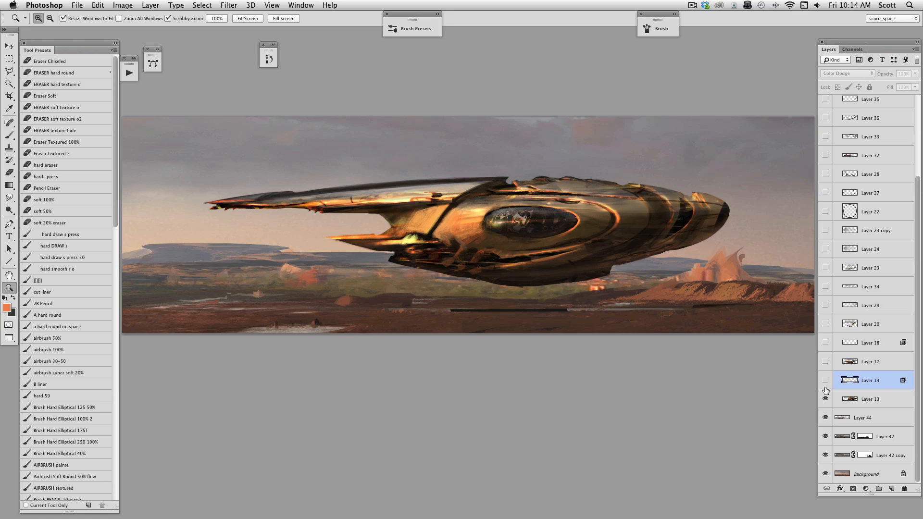
left_click(826, 380)
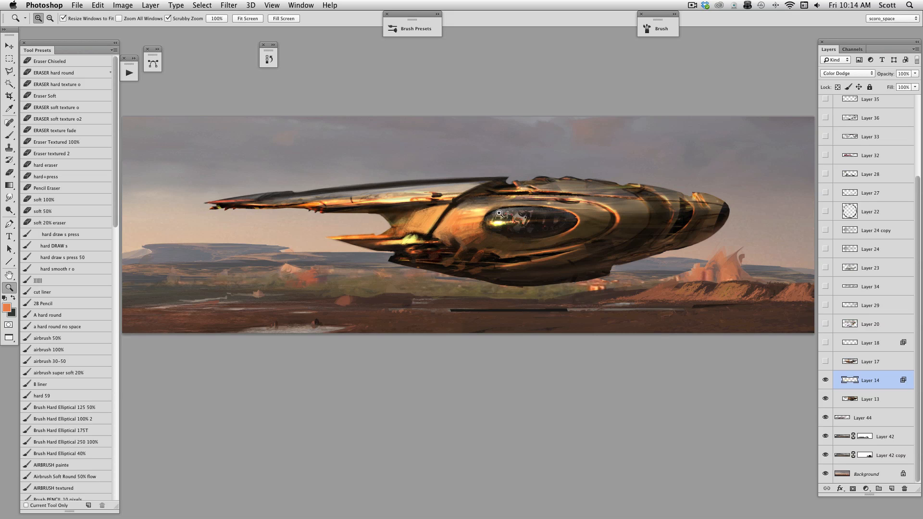
Show and select Layer 17, compare the ship with and without it, and examine the hull up close.
left_click(826, 362)
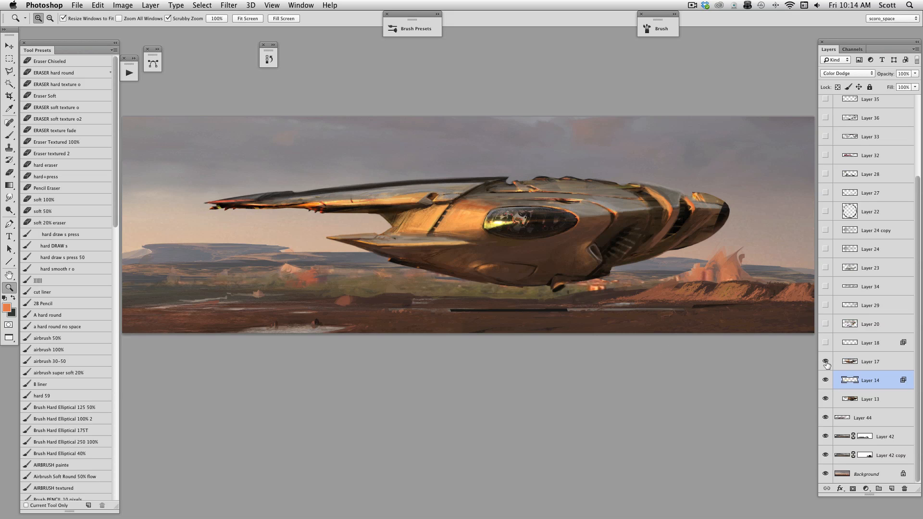
left_click(847, 364)
left_click(826, 362)
left_click(826, 362)
left_click(826, 362)
left_click(826, 362)
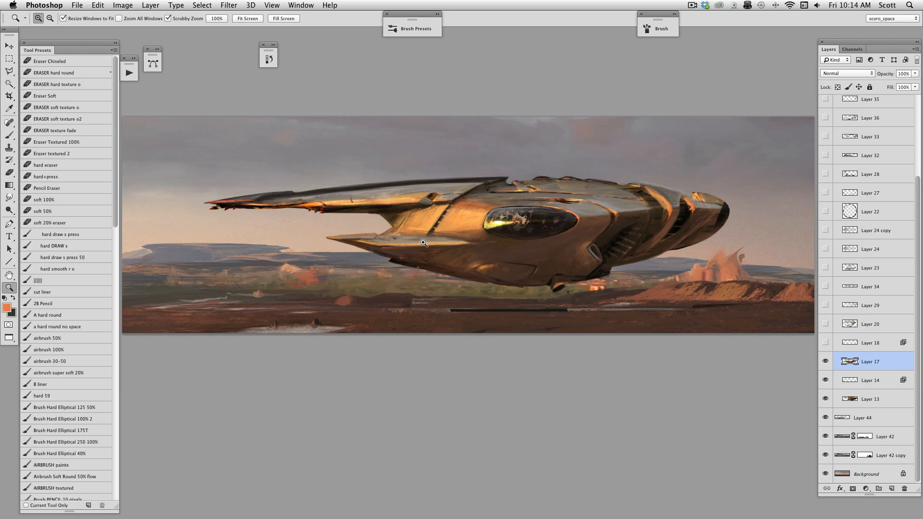
left_click(456, 229)
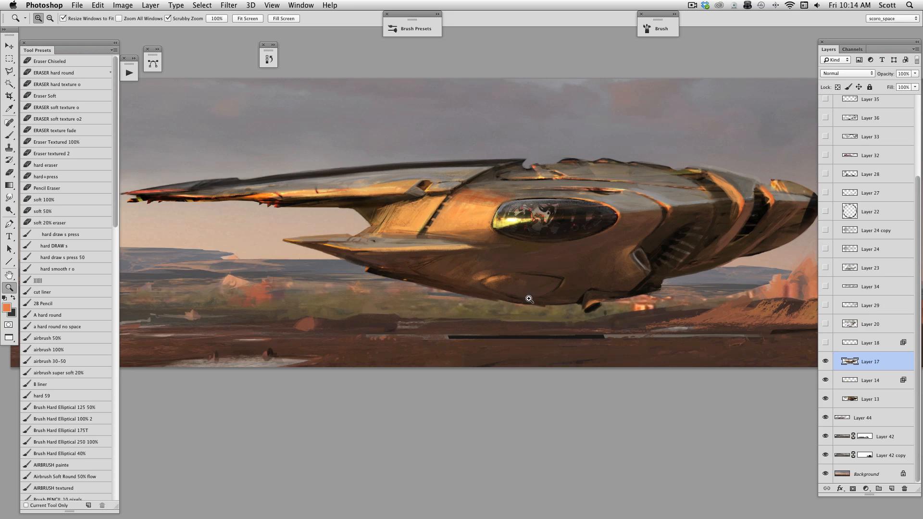
left_click(506, 239)
left_click_drag(535, 302, 532, 259)
left_click(533, 270, "alt")
left_click(532, 270, "alt")
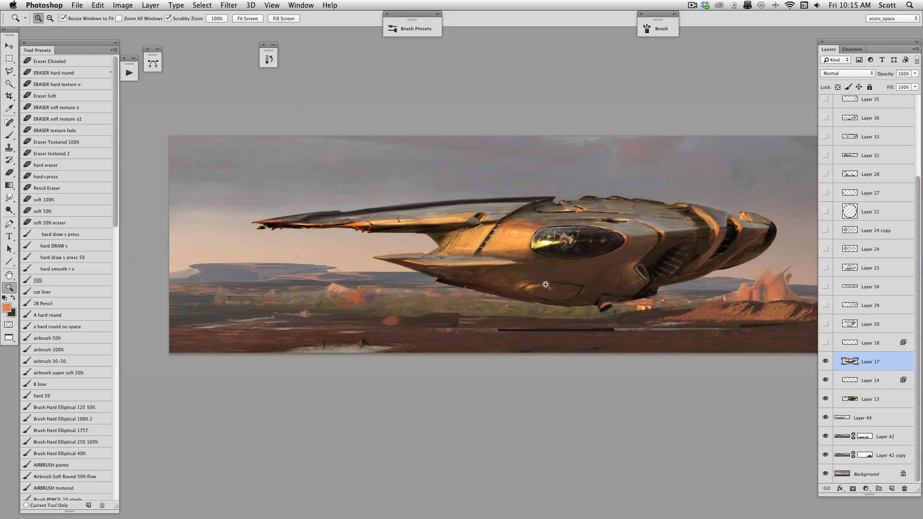
Add a new layer above Layer 17 and sketch a peach ellipse over the ship's nose with a connecting line, using the hard DRAW s brush.
left_click(893, 489)
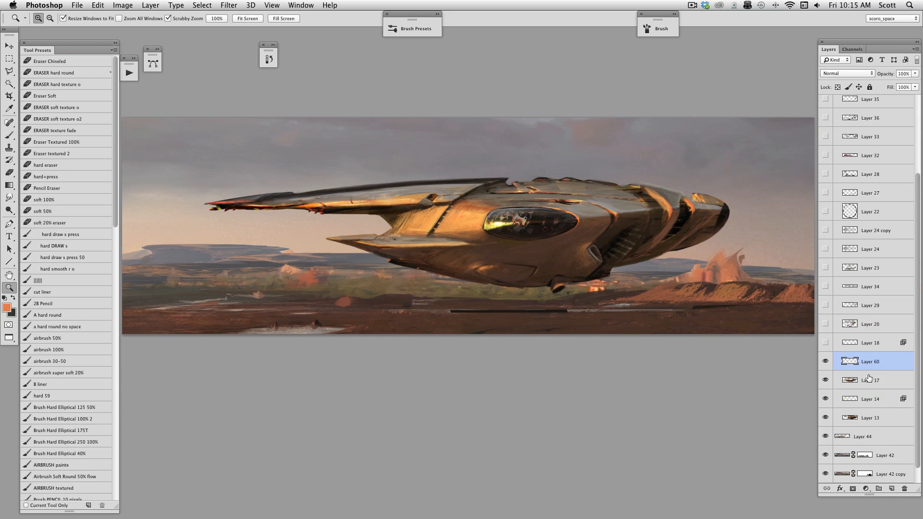
left_click(81, 247)
left_click(189, 234, "alt")
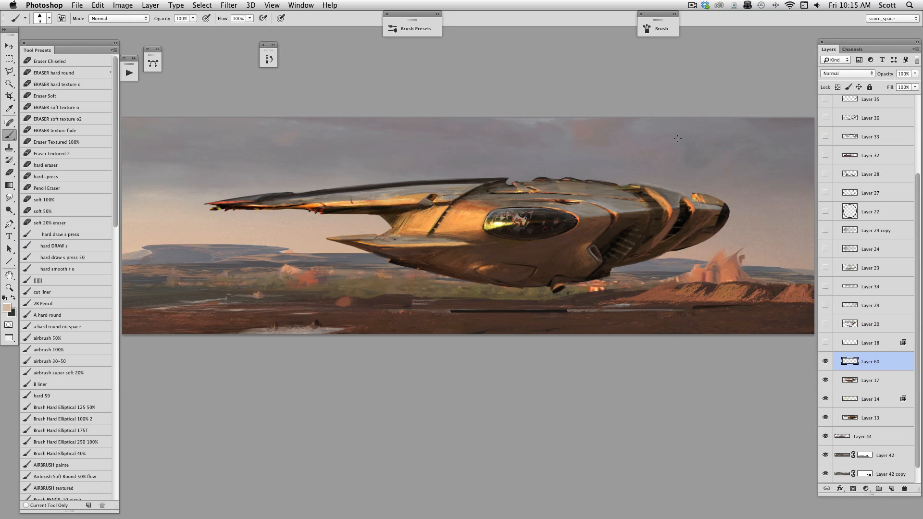
mouse_move(764, 141)
left_mouse_down()
mouse_move(670, 133)
mouse_move(644, 158)
mouse_move(754, 161)
mouse_move(722, 132)
left_mouse_up()
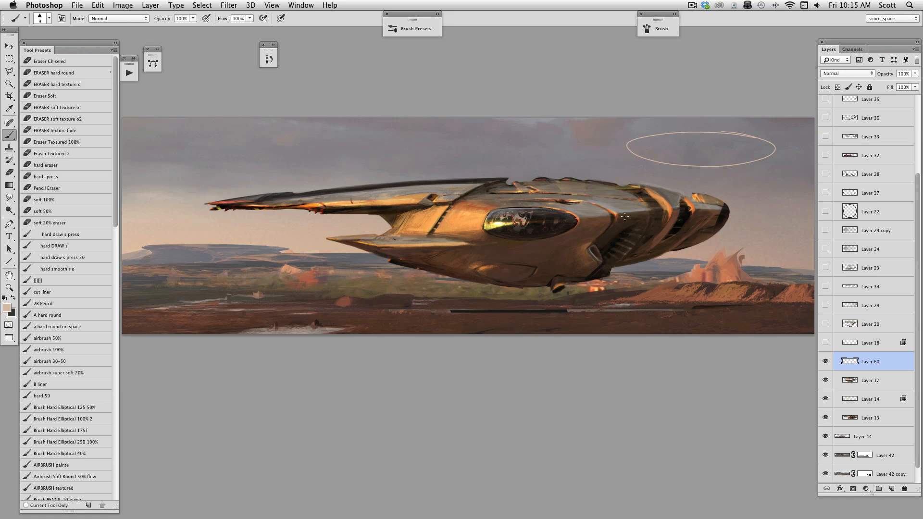
left_click_drag(636, 156, 690, 182)
Draw nearly horizontal guide lines from the rear hull across to the cockpit, sampling a dark colour from the window.
left_click_drag(490, 221, 518, 220)
left_click_drag(402, 218, 521, 220)
left_click(558, 221, "alt")
mouse_move(396, 219)
left_mouse_down()
mouse_move(504, 219)
mouse_move(474, 222)
left_mouse_up()
Sample the cockpit's yellow highlight and draw a V-shaped section below the ellipse with horizontal and vertical centre lines.
left_click(501, 222, "alt")
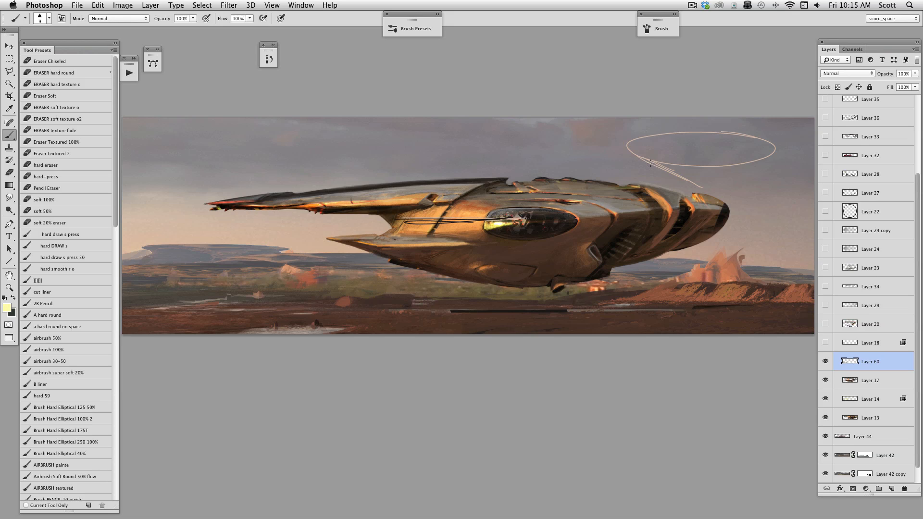
left_click_drag(657, 163, 704, 186)
mouse_move(632, 153)
left_mouse_down()
mouse_move(705, 188)
mouse_move(780, 153)
left_mouse_up()
left_click_drag(705, 187, 781, 142)
left_click(803, 147, "shift")
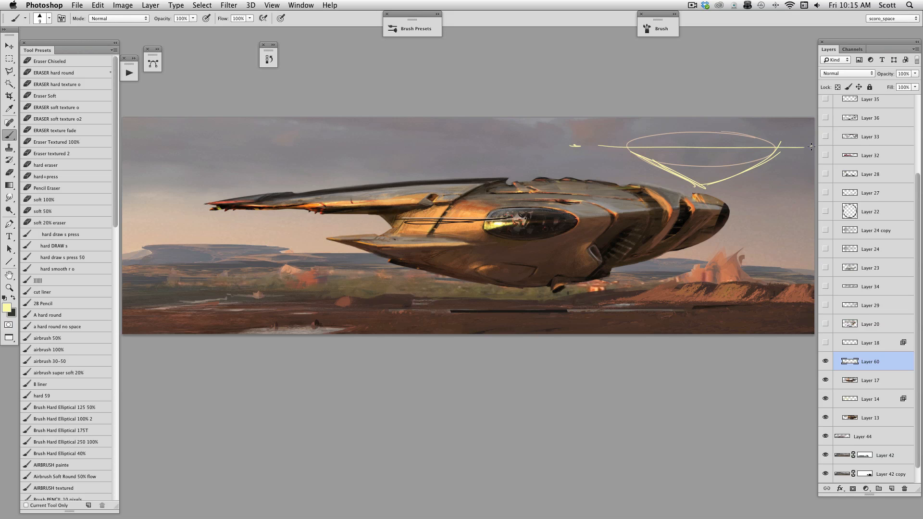
left_click_drag(711, 150, 708, 185)
Outline the lower rear fin with an ellipse and sketch a curved form and a V-shaped section beside the nose diagram.
mouse_move(329, 237)
left_mouse_down()
mouse_move(405, 248)
mouse_move(460, 240)
mouse_move(385, 229)
mouse_move(326, 237)
left_mouse_up()
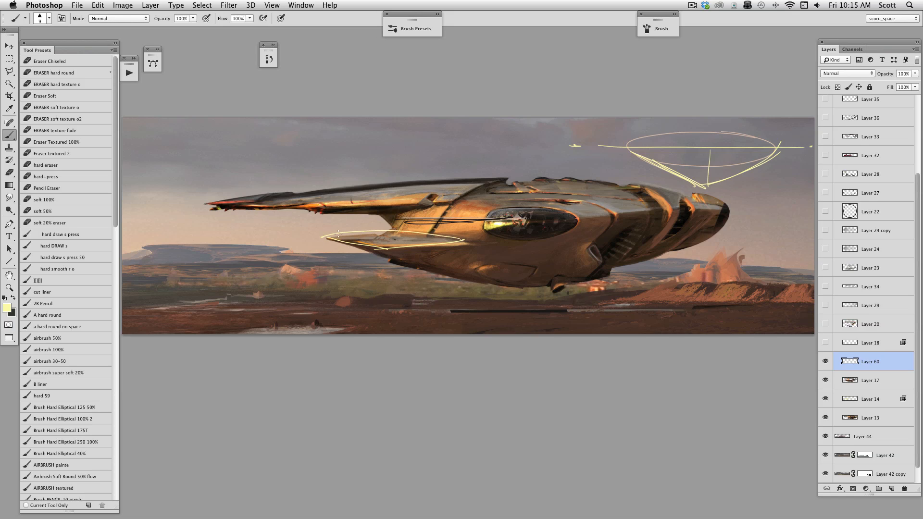
mouse_move(618, 146)
left_mouse_down()
mouse_move(643, 148)
mouse_move(514, 146)
left_mouse_up()
mouse_move(517, 144)
left_mouse_down()
mouse_move(545, 157)
mouse_move(660, 150)
left_mouse_up()
mouse_move(517, 147)
left_mouse_down()
mouse_move(690, 158)
mouse_move(589, 165)
mouse_move(626, 169)
mouse_move(615, 163)
mouse_move(567, 184)
mouse_move(415, 213)
mouse_move(625, 177)
mouse_move(593, 167)
mouse_move(632, 168)
mouse_move(599, 168)
mouse_move(625, 156)
mouse_move(632, 199)
left_mouse_up()
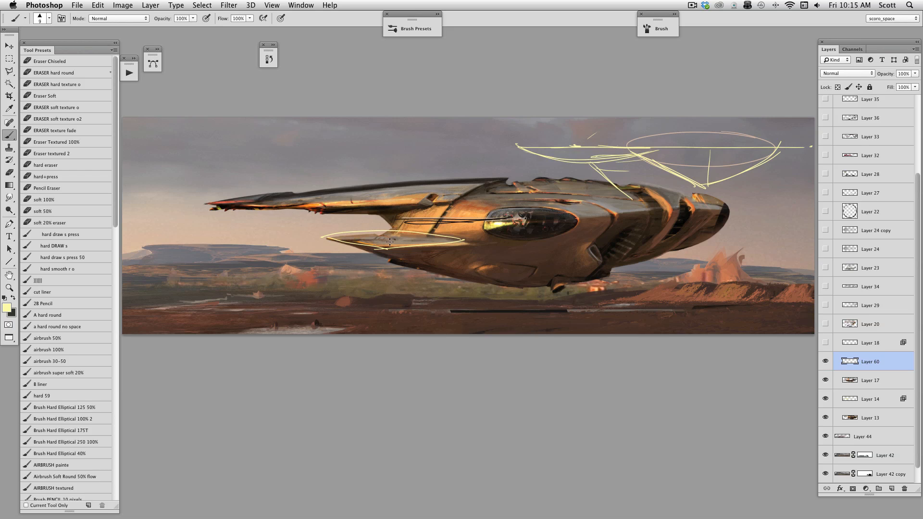
mouse_move(597, 169)
left_mouse_down()
mouse_move(624, 198)
mouse_move(680, 179)
mouse_move(628, 200)
mouse_move(687, 176)
left_mouse_up()
mouse_move(686, 176)
left_mouse_down()
mouse_move(635, 196)
mouse_move(602, 171)
left_mouse_up()
mouse_move(587, 157)
left_mouse_down()
mouse_move(626, 197)
mouse_move(677, 176)
mouse_move(715, 183)
mouse_move(787, 147)
mouse_move(714, 183)
mouse_move(759, 168)
left_mouse_up()
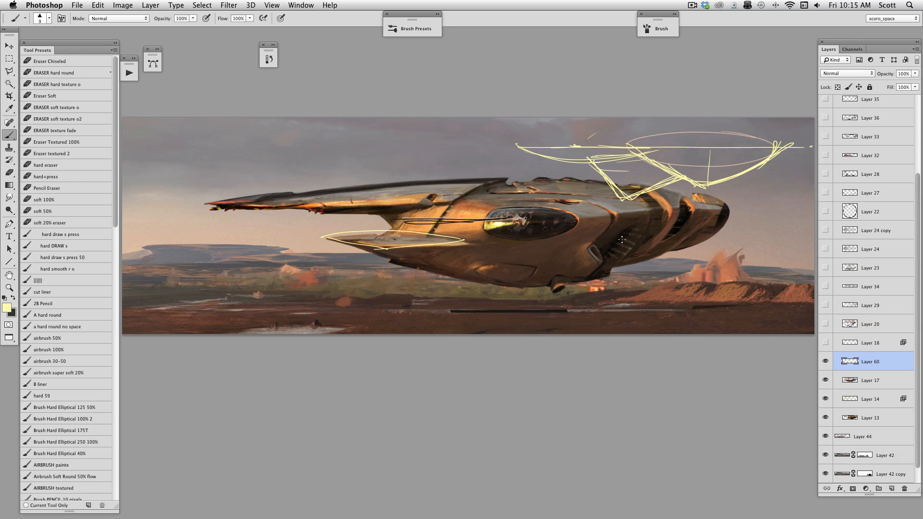
Sketch an ellipse above the tail wing, a horizontal line along the wing's top, an arrow toward the ellipse, and small marks inside it.
mouse_move(329, 131)
left_mouse_down()
mouse_move(221, 156)
mouse_move(296, 130)
left_mouse_up()
left_click_drag(131, 194, 405, 190)
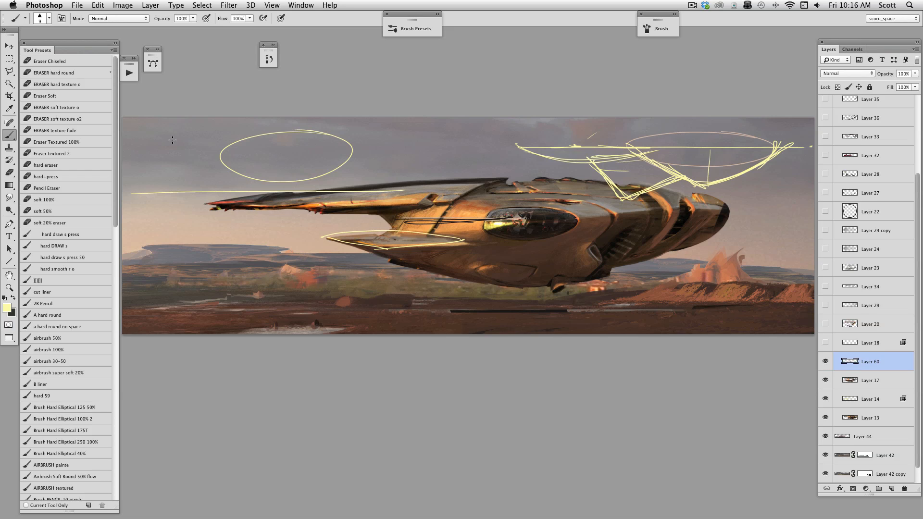
left_click_drag(136, 127, 208, 147)
left_click_drag(318, 136, 329, 157)
left_click_drag(334, 139, 342, 153)
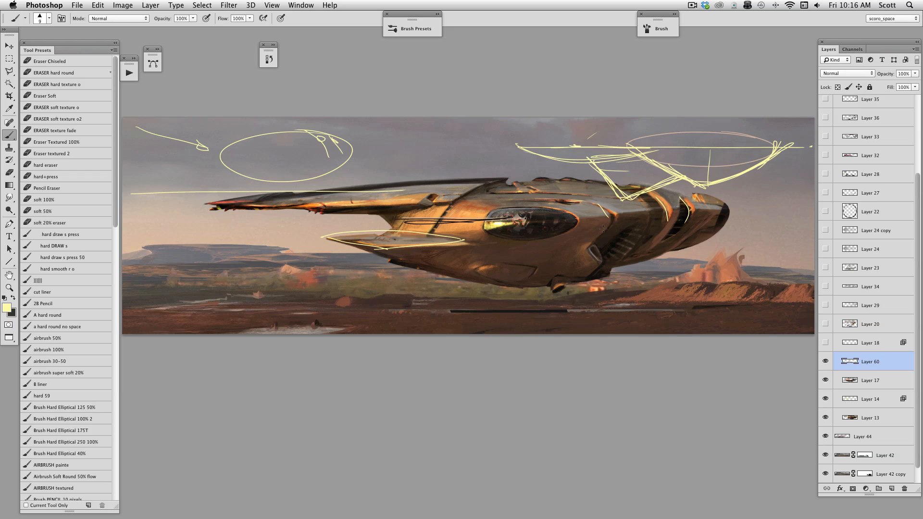
Mark the cockpit's forward edge, draw a vertical line through the cockpit, and add a curved arrow rising from the nose.
left_click_drag(554, 205, 572, 219)
left_click_drag(522, 159, 523, 329)
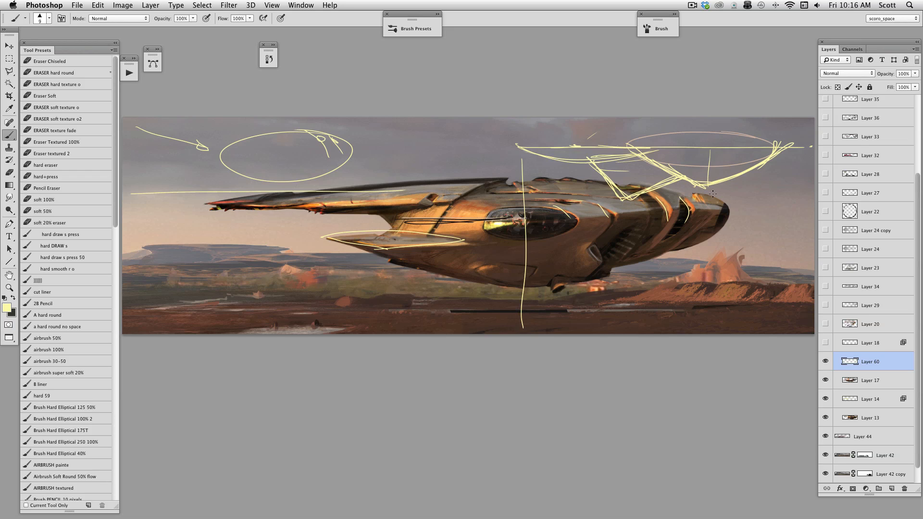
left_click_drag(703, 201, 788, 165)
mouse_move(778, 169)
left_mouse_down()
mouse_move(789, 165)
mouse_move(784, 176)
left_mouse_up()
Add a second arrow toward the ellipse above the wing and hatch the ellipse's lower part as its shaded side.
left_click_drag(221, 132, 234, 136)
mouse_move(296, 156)
left_mouse_down()
mouse_move(350, 148)
mouse_move(221, 167)
left_mouse_up()
mouse_move(234, 165)
left_mouse_down()
mouse_move(242, 174)
mouse_move(346, 155)
left_mouse_up()
mouse_move(263, 159)
left_mouse_down()
mouse_move(273, 186)
mouse_move(293, 159)
left_mouse_up()
left_click_drag(298, 177, 317, 155)
left_click_drag(313, 174, 342, 151)
left_click_drag(331, 162, 347, 150)
Trace the lower hull with a long curved contour and draw a direction arrow along the hull above the cockpit.
mouse_move(405, 269)
left_mouse_down()
mouse_move(466, 234)
mouse_move(713, 211)
mouse_move(696, 241)
mouse_move(450, 272)
mouse_move(418, 262)
left_mouse_up()
left_click_drag(589, 196, 611, 213)
mouse_move(537, 201)
left_mouse_down()
mouse_move(681, 186)
mouse_move(547, 205)
mouse_move(644, 178)
mouse_move(517, 213)
mouse_move(634, 176)
left_mouse_up()
left_click_drag(578, 191, 637, 174)
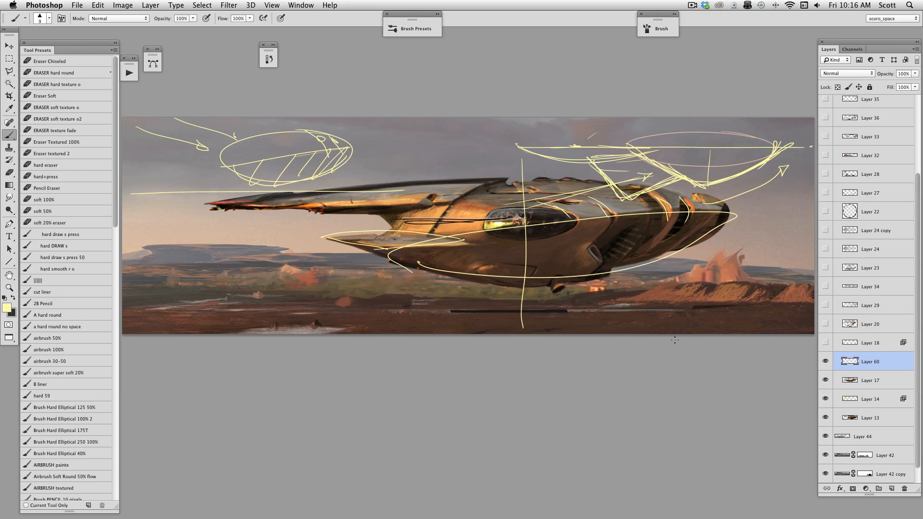
Draw vertical lines from a small circle on the ground up through the forward hull, and circle the cockpit's rear edge.
mouse_move(662, 319)
left_mouse_down()
mouse_move(670, 189)
mouse_move(669, 331)
mouse_move(666, 173)
mouse_move(541, 201)
left_mouse_up()
left_click_drag(617, 184, 687, 169)
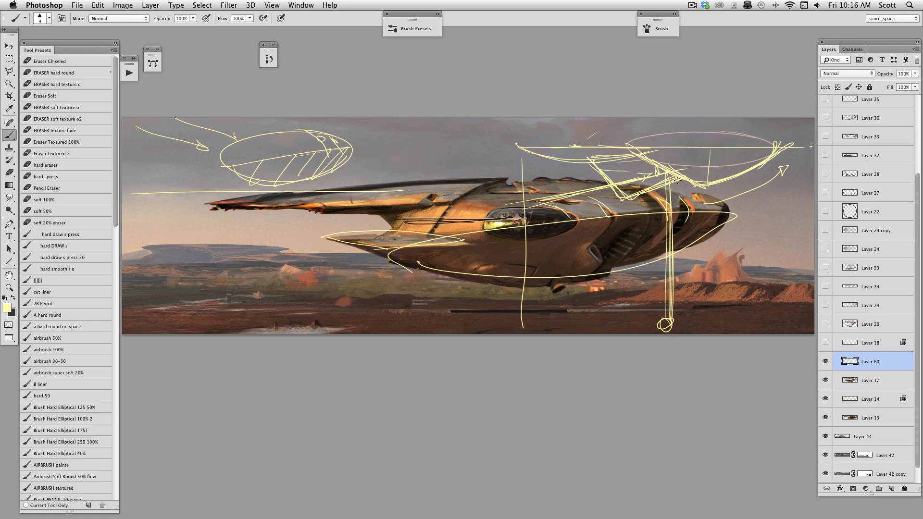
mouse_move(509, 205)
left_mouse_down()
mouse_move(500, 211)
mouse_move(520, 192)
left_mouse_up()
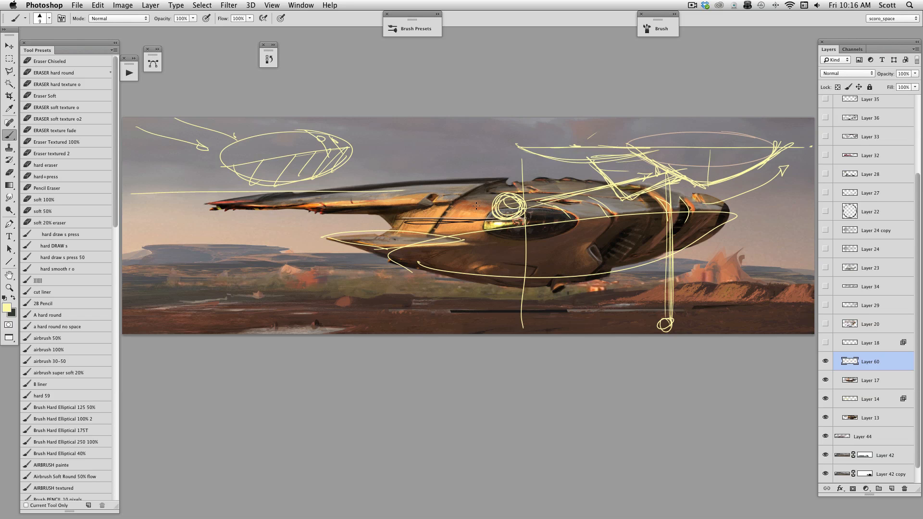
Hide the sketch layer, Layer 60, and show and select Layer 18, comparing the ship with and without its Color Dodge highlights.
left_click(826, 361)
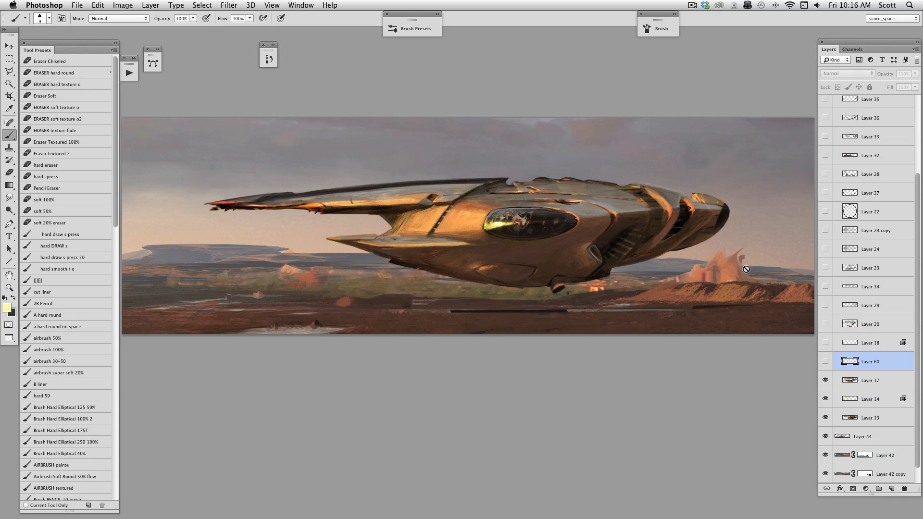
left_click(827, 343)
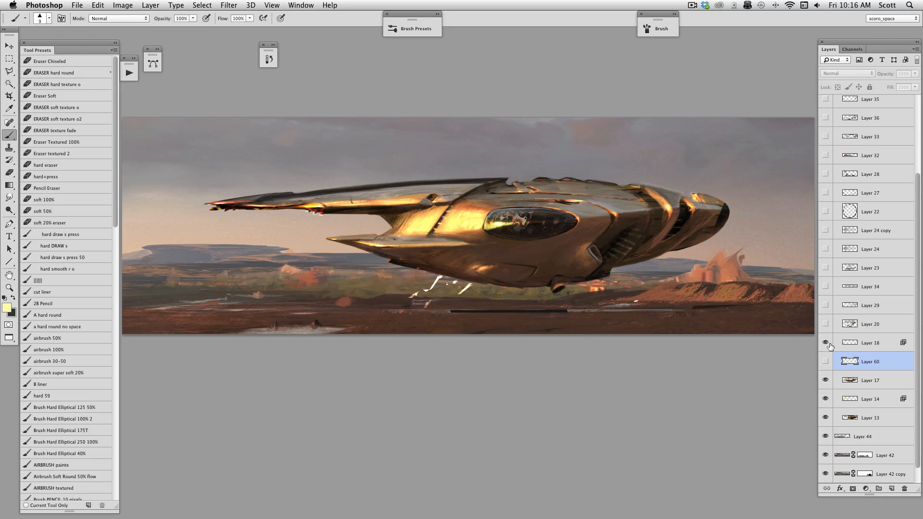
left_click(849, 345)
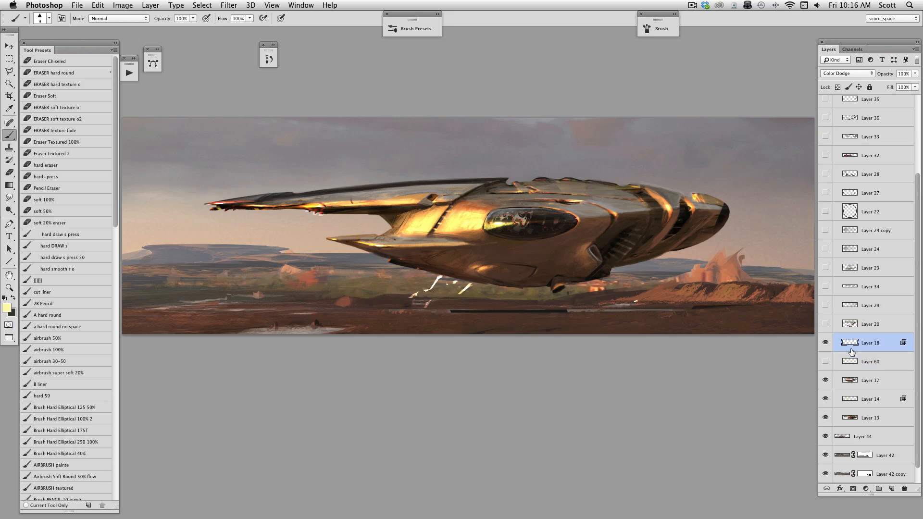
left_click(826, 342)
left_click(827, 343)
Sketch reflection arrows toward an eye above the wing and outline the bright area beside the cockpit, and toggle Layer 18's visibility.
mouse_move(448, 220)
left_mouse_down()
mouse_move(261, 152)
mouse_move(272, 152)
left_mouse_up()
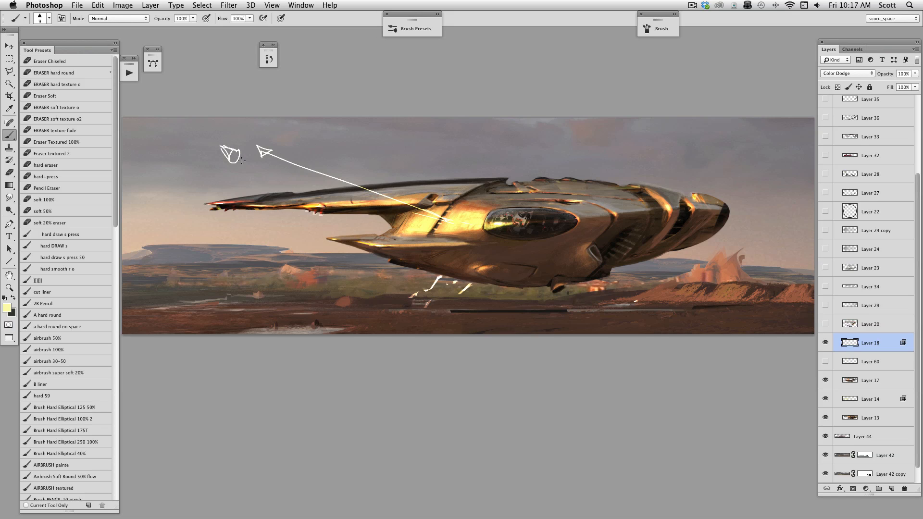
left_click_drag(266, 169, 312, 189)
mouse_move(509, 212)
left_mouse_down()
mouse_move(455, 205)
mouse_move(389, 225)
mouse_move(402, 232)
mouse_move(518, 226)
mouse_move(507, 211)
mouse_move(433, 208)
mouse_move(388, 229)
mouse_move(502, 234)
left_mouse_up()
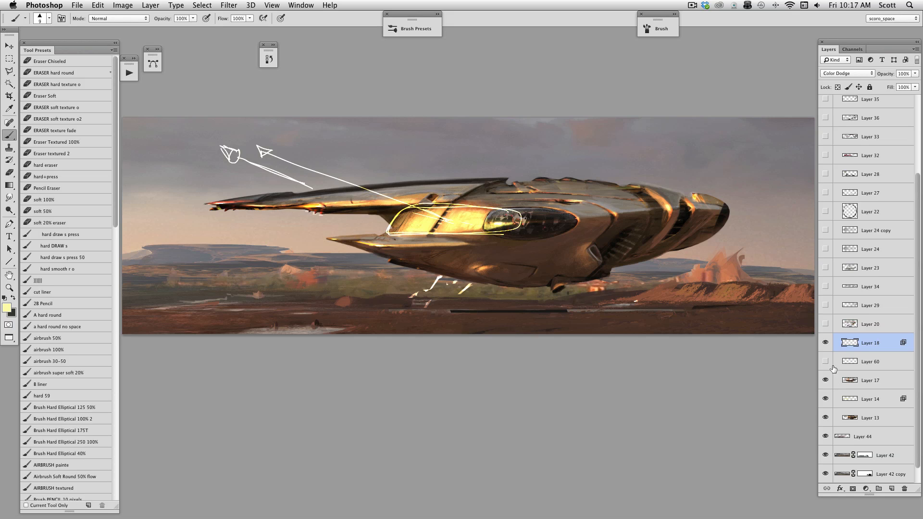
left_click(826, 343)
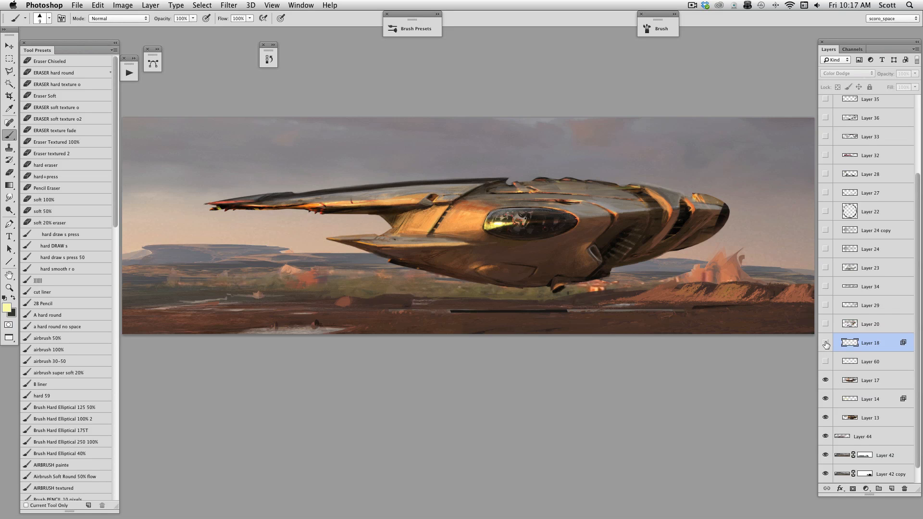
left_click(825, 343)
Undo the strokes drawn on Layer 18 and hide the sketch layer, Layer 60, again.
key("super+alt+z")
key("super+alt+z")
key("super+alt+z")
key("super+alt+z")
key("super+alt+z")
key("super+alt+z")
key("super+alt+z")
key("super+alt+z")
key("super+alt+z")
key("super+alt+z")
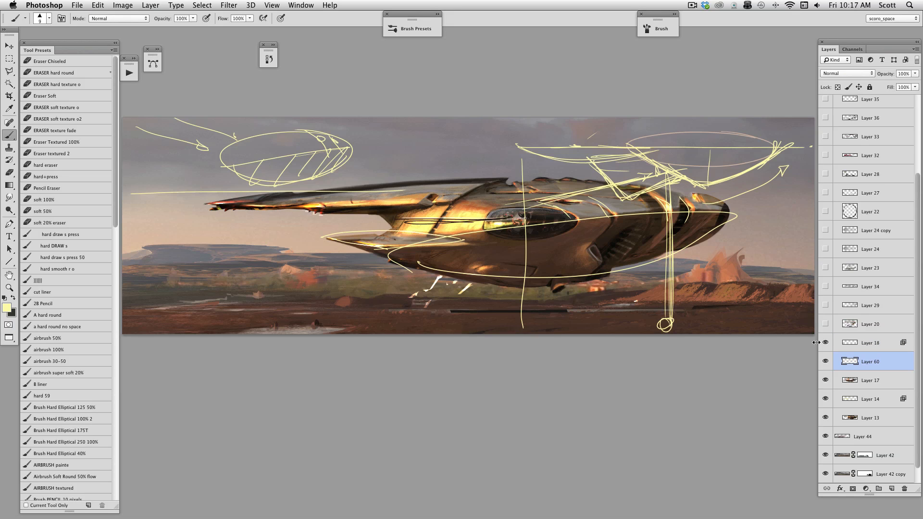
left_click(826, 362)
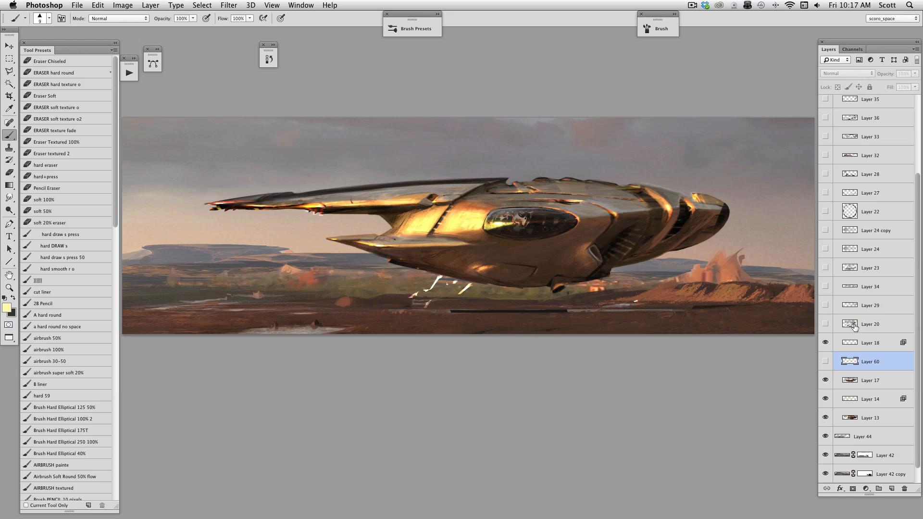
Select Layer 20, compare the ship with and without it, and leave it visible.
left_click(831, 325)
left_click(829, 324)
left_click(830, 325)
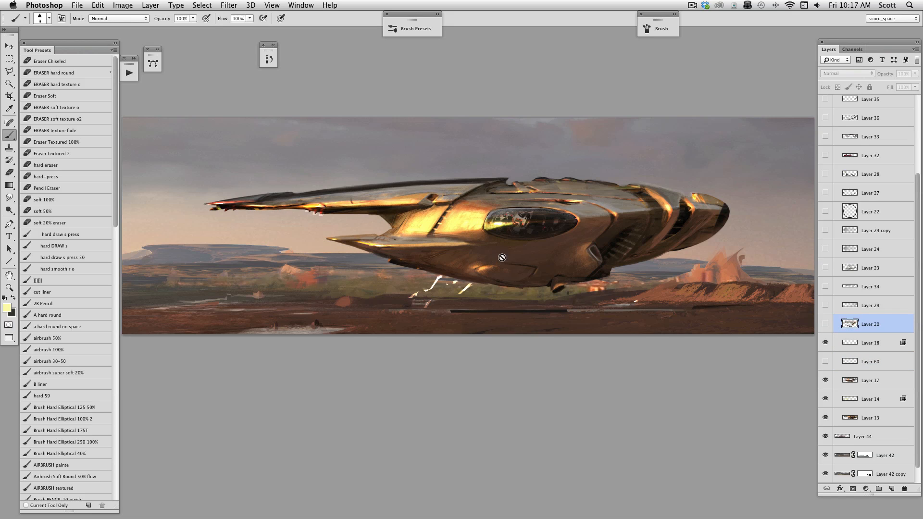
left_click(826, 325)
left_click(825, 325)
left_click(824, 326)
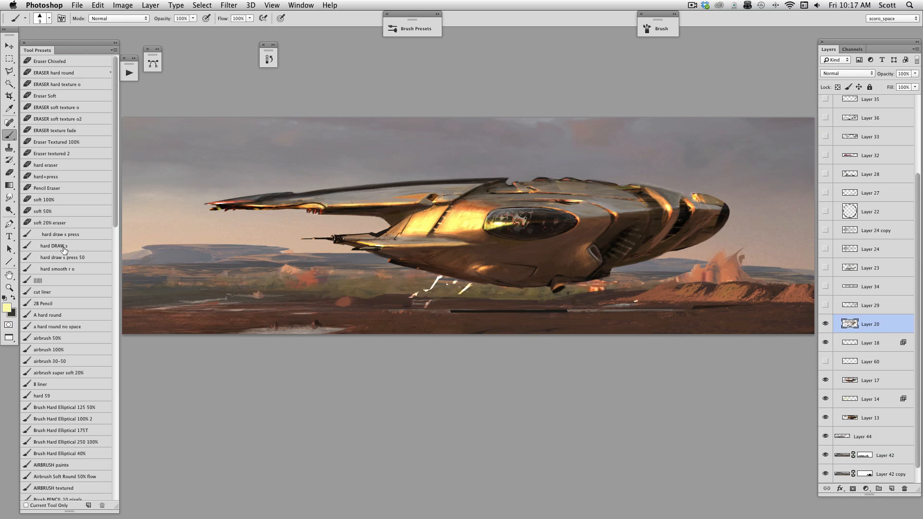
Create a new empty layer above Layer 20 for a painting demonstration on the ship's rear hull and wing.
key("z")
left_click(423, 214)
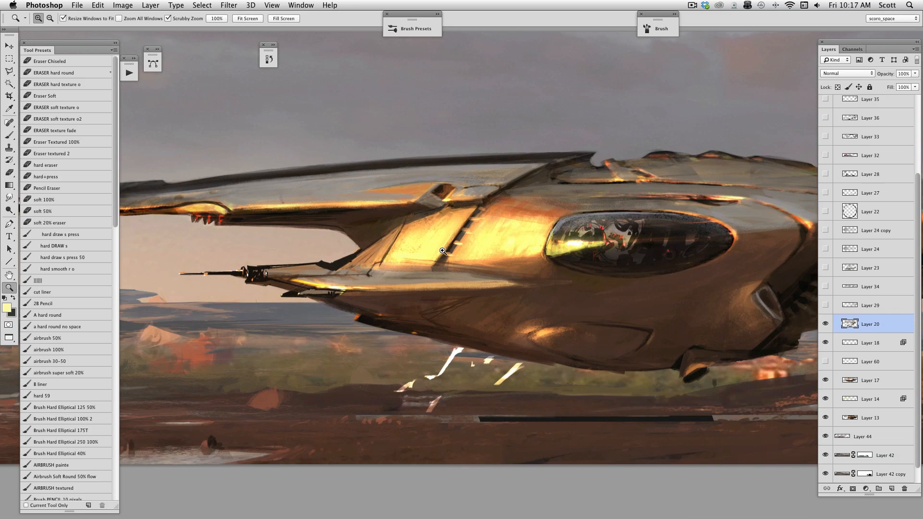
left_click(451, 234)
left_click_drag(495, 264, 657, 268)
left_click_drag(634, 345, 623, 331)
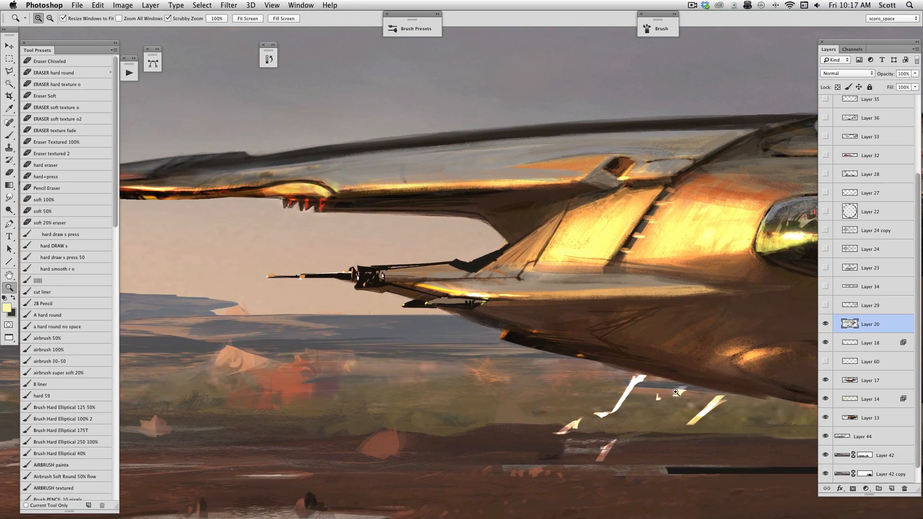
left_click(892, 489)
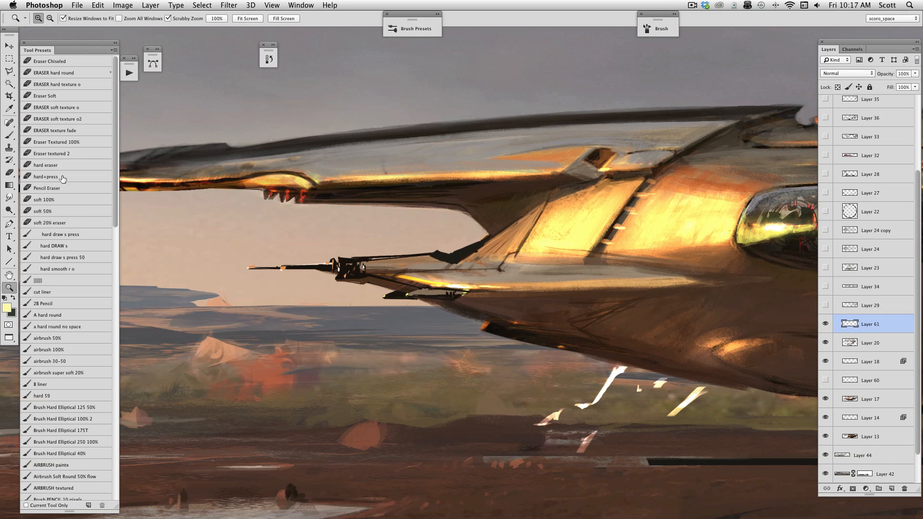
With the ||||| brush preset, paint strokes of sampled scene colours along the hull side below the gold panel, varying the brush size.
left_click(54, 282)
left_click(447, 98, "alt")
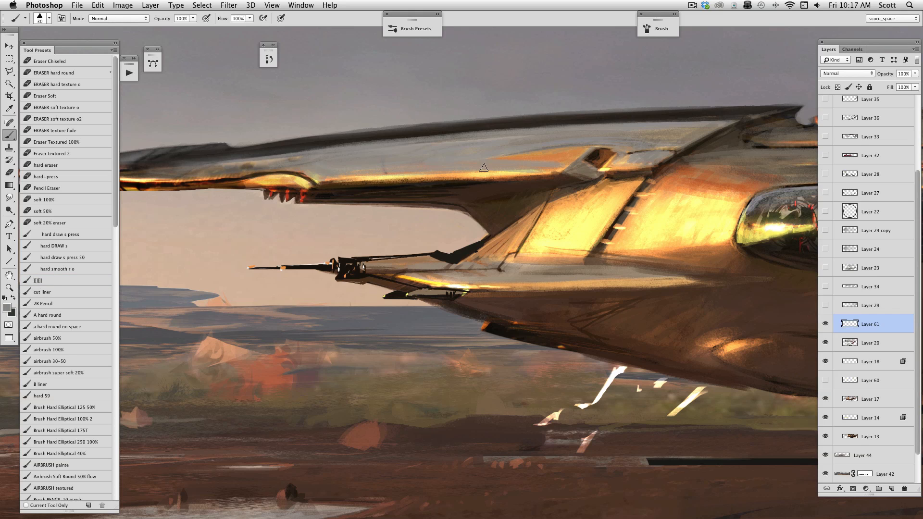
key("]")
left_click(533, 473, "alt")
key("[")
left_click_drag(561, 309, 688, 305)
left_click_drag(632, 309, 683, 300)
left_click_drag(568, 304, 666, 299)
key("bracketright")
key("bracketright")
left_click_drag(526, 302, 669, 303)
left_click_drag(547, 315, 654, 296)
left_click(556, 119, "alt")
key("bracketleft")
key("bracketleft")
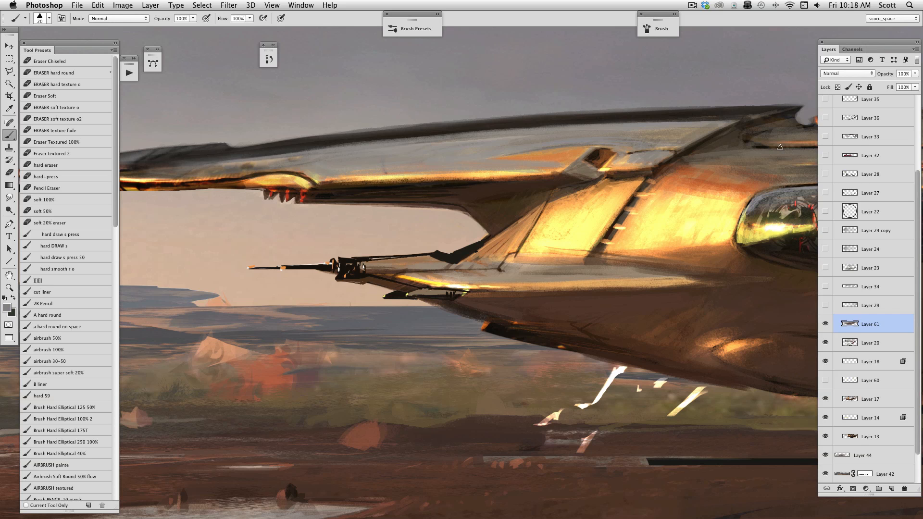
Paint a pale gold crescent highlight on the hull above the rear end of the cockpit window and trim it with sampled hull tones.
left_click_drag(694, 265, 526, 221)
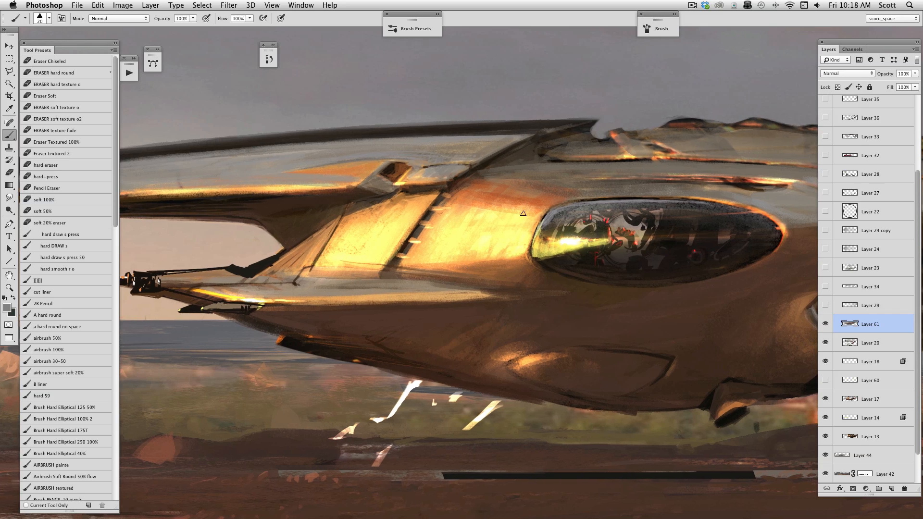
left_click(513, 208, "alt")
left_click_drag(529, 178, 575, 193)
key("bracketright")
key("bracketright")
mouse_move(511, 181)
left_mouse_down()
mouse_move(564, 196)
mouse_move(514, 182)
mouse_move(557, 194)
mouse_move(521, 190)
mouse_move(555, 187)
left_mouse_up()
left_click(557, 174, "alt")
key("bracketleft")
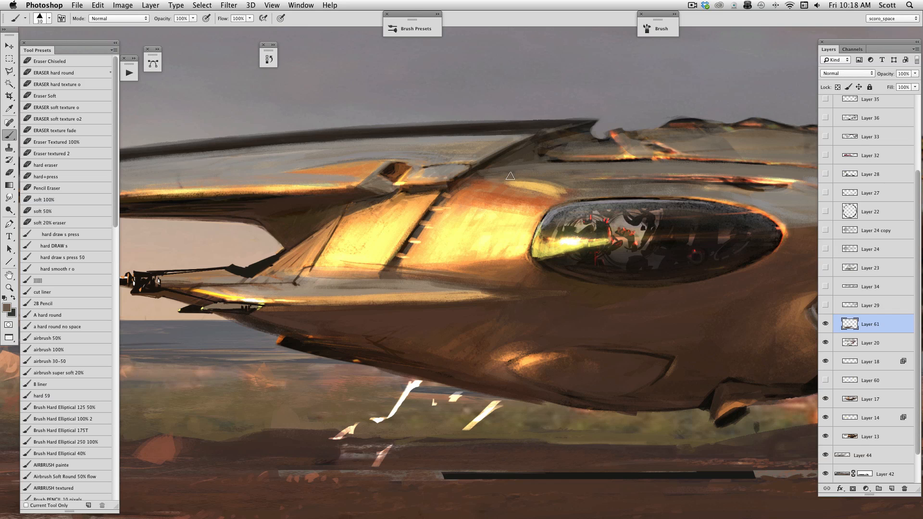
left_click(641, 81, "alt")
left_click(555, 174, "alt")
left_click(631, 182, "alt")
left_click_drag(521, 180, 559, 190)
left_click(534, 173, "alt")
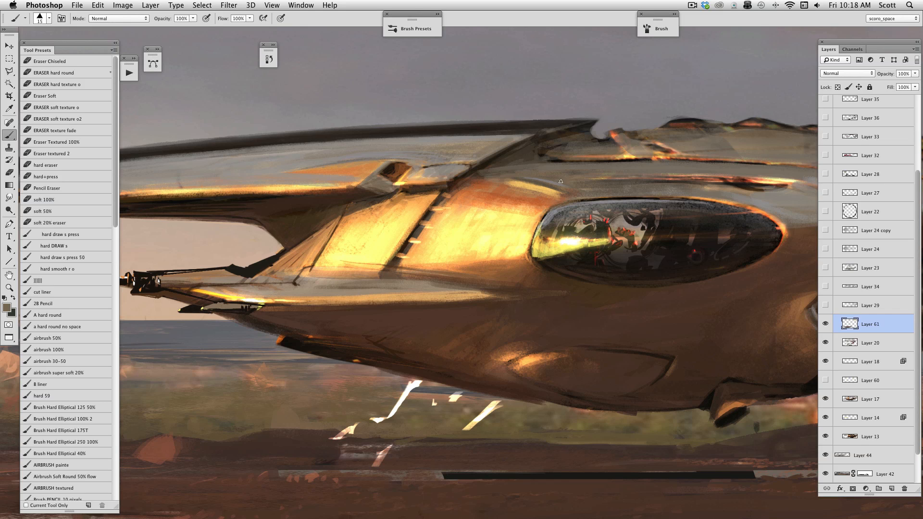
Brighten and reshape the crescent highlight above the cockpit window with repeatedly sampled hull colours and short strokes.
left_click(551, 188, "alt")
key("bracketright")
left_click(799, 219, "alt")
left_click_drag(527, 180, 549, 190)
left_click(516, 214, "alt")
left_click(510, 180, "alt")
left_click(519, 174, "alt")
left_click_drag(512, 189, 560, 197)
left_click(523, 194, "alt")
left_click(572, 170, "alt")
key("]")
left_click(520, 195, "alt")
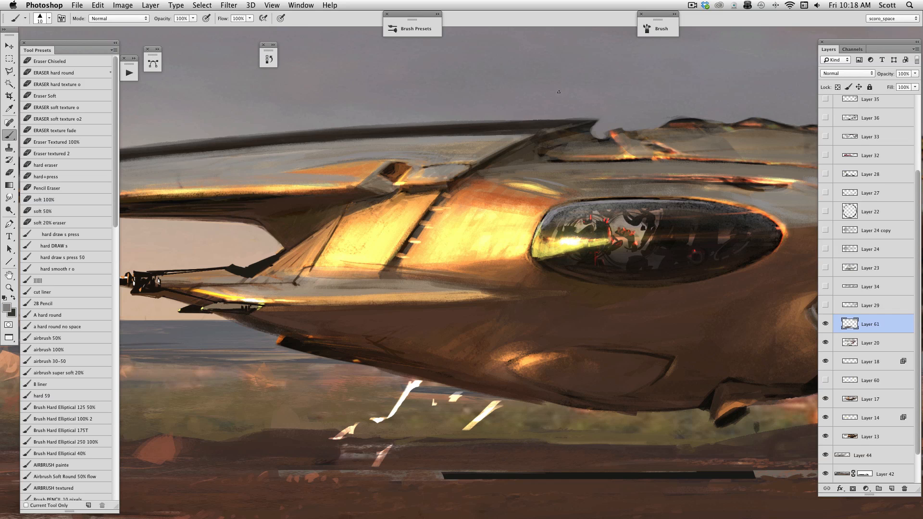
Blend the hull around the crescent highlight with a larger brush, using sampled grey and orange tones.
key("bracketright")
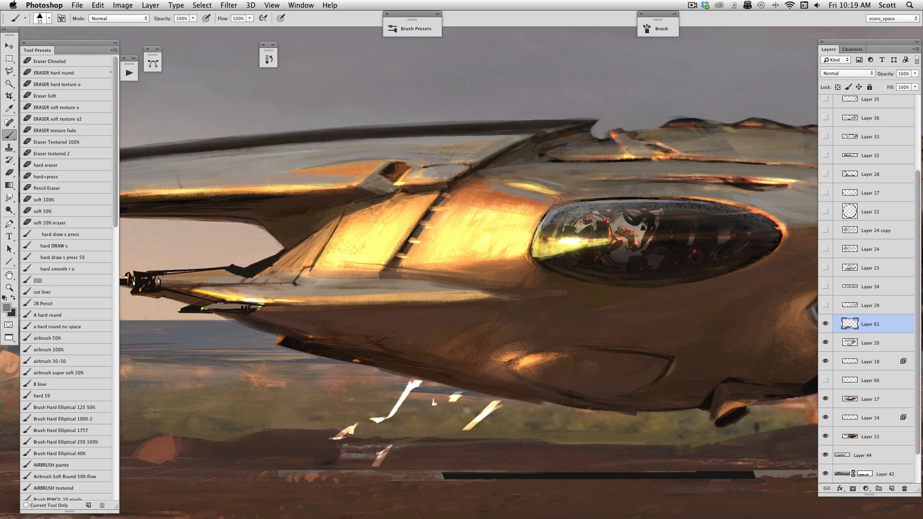
left_click_drag(478, 181, 534, 171)
left_click(532, 168, "alt")
key("bracketright")
key("bracketright")
key("bracketright")
left_click_drag(480, 186, 562, 210)
left_click(525, 196, "alt")
left_click_drag(480, 198, 556, 206)
left_click(532, 195, "alt")
key("bracketleft")
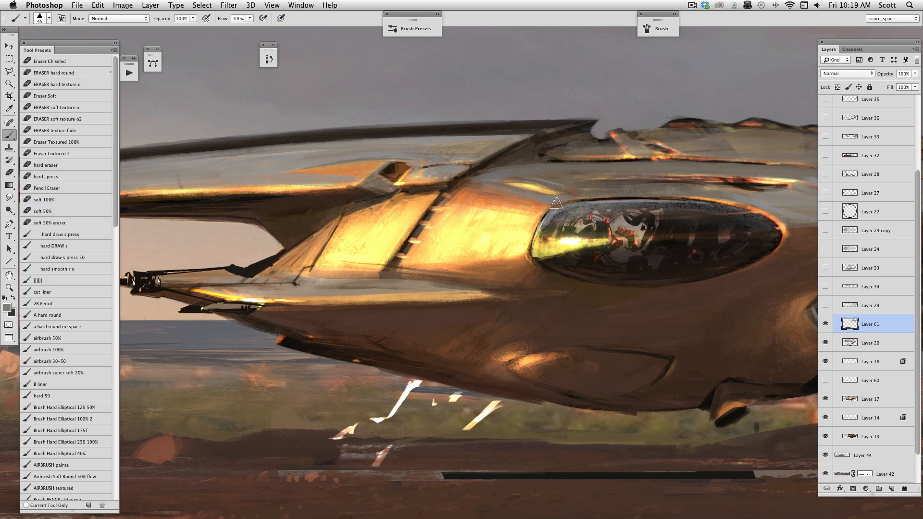
Touch up the hull between the crescent highlight and the cockpit window's upper edge with sampled hull tones.
left_click(556, 199, "alt")
mouse_move(572, 194)
left_mouse_down()
mouse_move(641, 196)
mouse_move(585, 192)
left_mouse_up()
key("bracketleft")
key("bracketleft")
key("bracketleft")
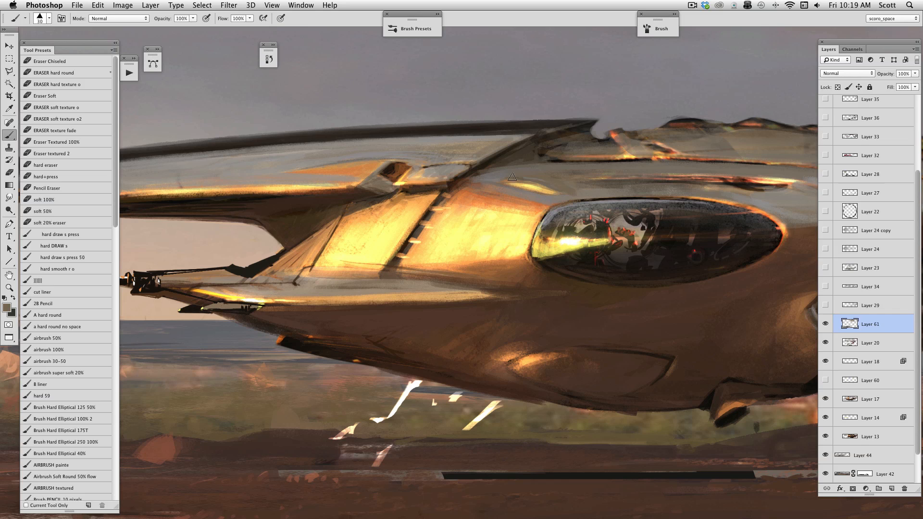
left_click(574, 197, "alt")
key("bracketright")
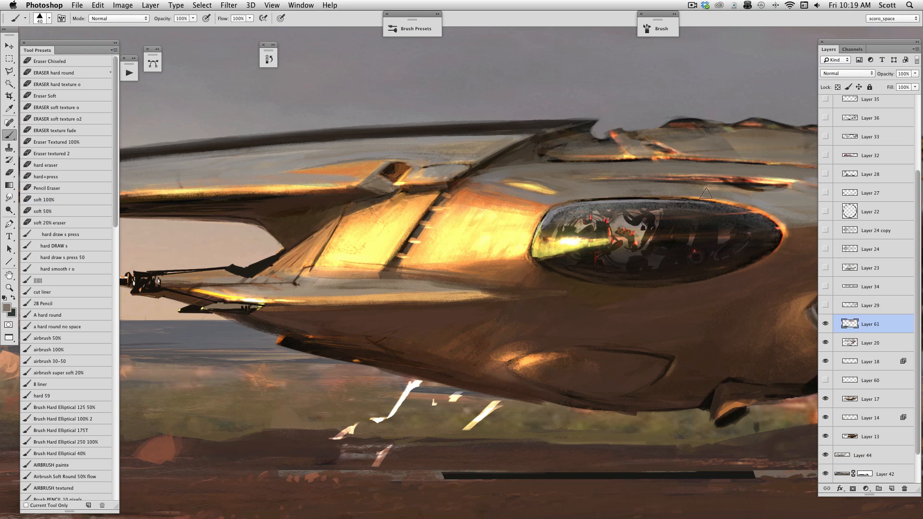
key("bracketleft")
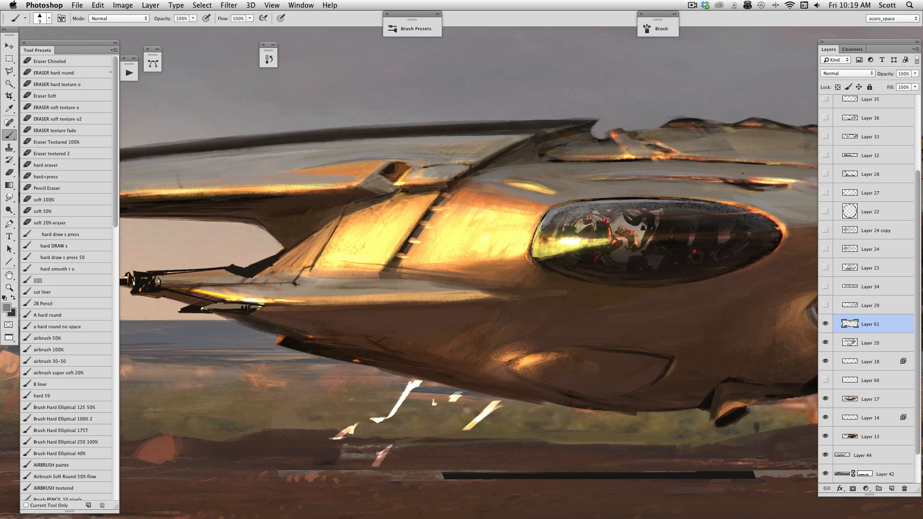
Paint a thin streak along the groove above the cockpit window and blend its edges with sampled hull colours.
left_click(547, 187, "alt")
key("bracketright")
left_click_drag(584, 178, 712, 184)
left_click(598, 168, "alt")
left_click_drag(586, 174, 667, 173)
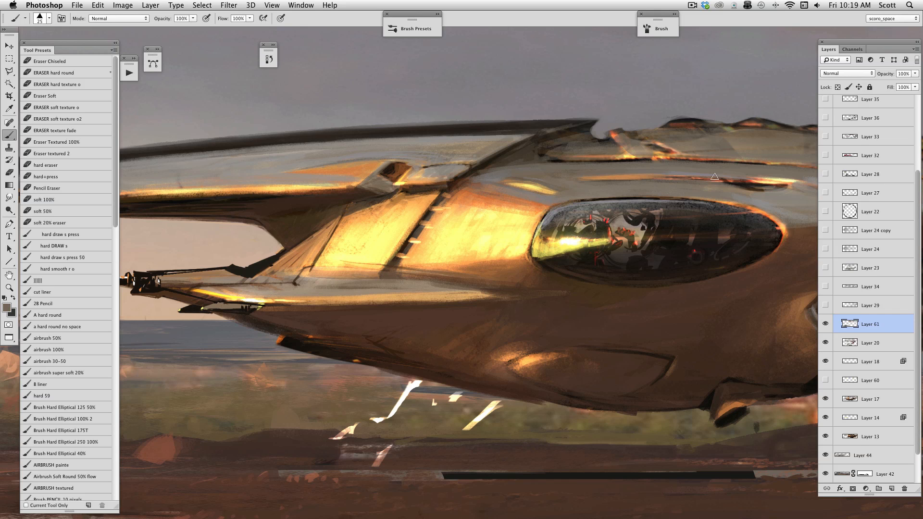
left_click(668, 165, "alt")
key("bracketleft")
left_click(612, 184, "alt")
key("bracketright")
Compare the ship with and without Layer 61, leave that layer hidden, and show Layer 29.
left_click(825, 324)
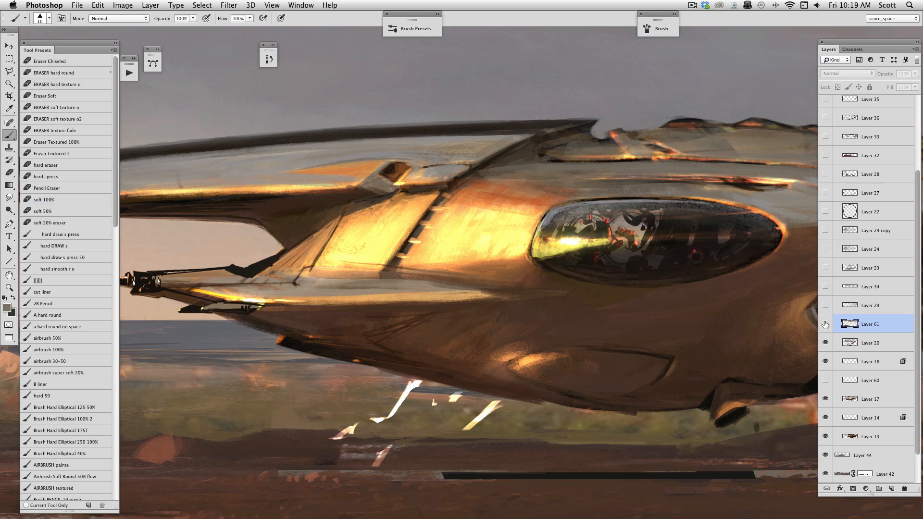
left_click(826, 325)
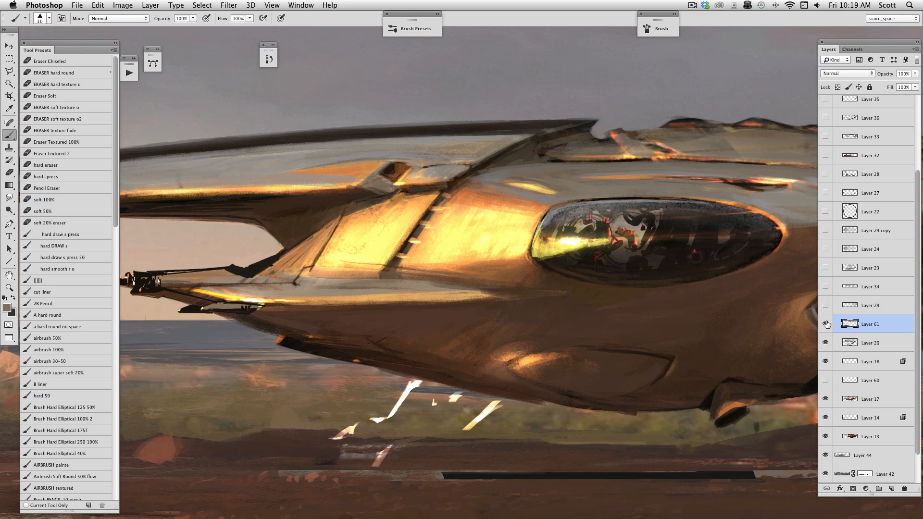
left_click(826, 324)
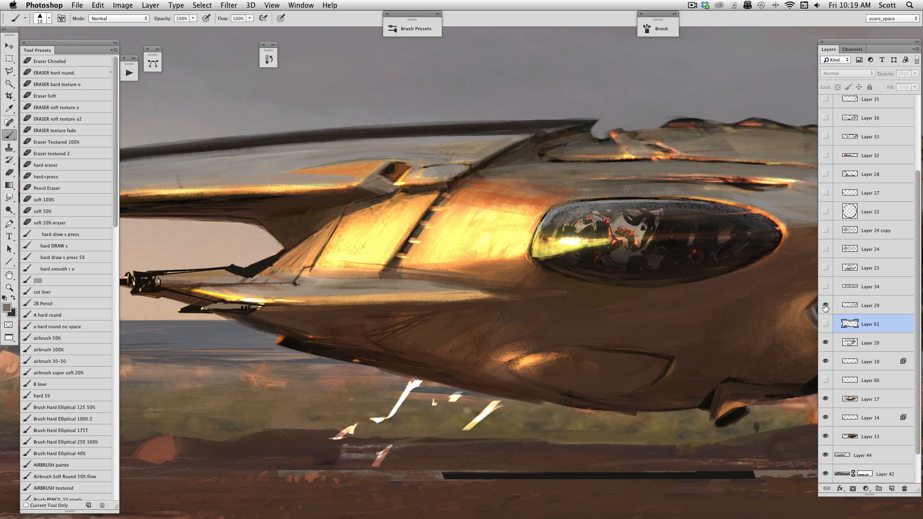
left_click(826, 306)
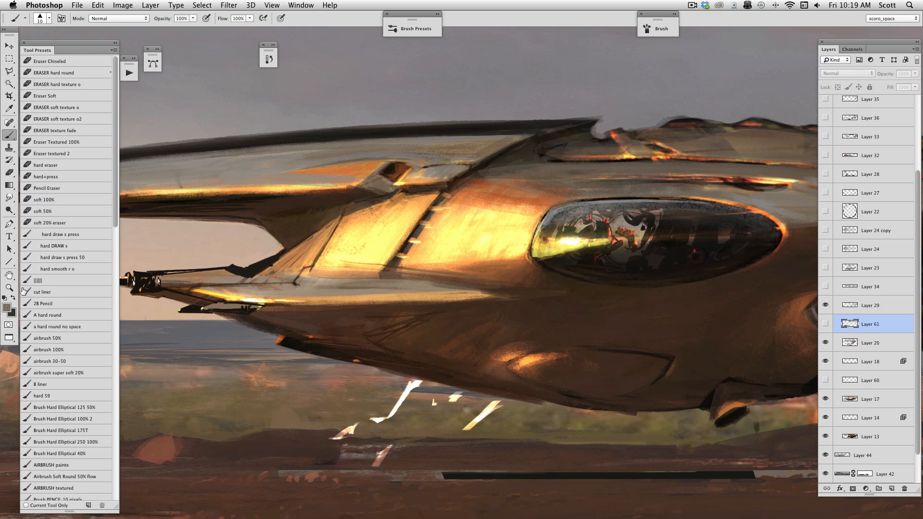
Show and select Layer 34, comparing the whole ship with and without it, and leave it visible.
left_click(9, 287)
left_click(545, 306, "alt")
left_click_drag(547, 306, 521, 262)
left_click_drag(594, 301, 608, 276)
left_click(826, 286)
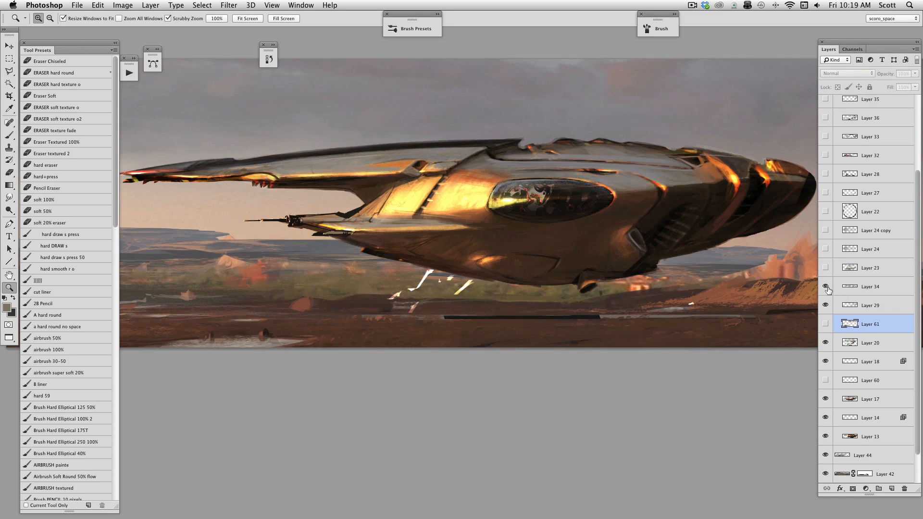
left_click(826, 286)
left_click(825, 286)
left_click(846, 287)
left_click(826, 287)
left_click(826, 287)
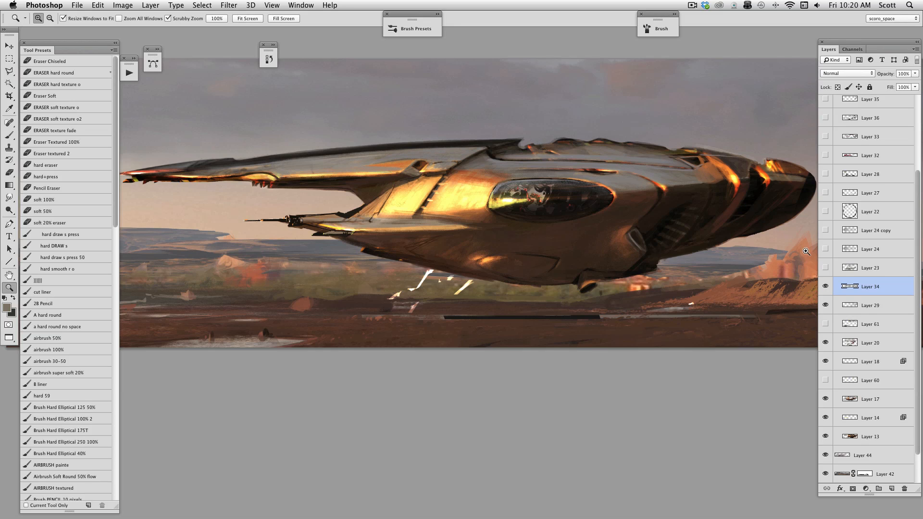
Show Layer 23, comparing the ship with and without it, and show Layer 24.
left_click(826, 268)
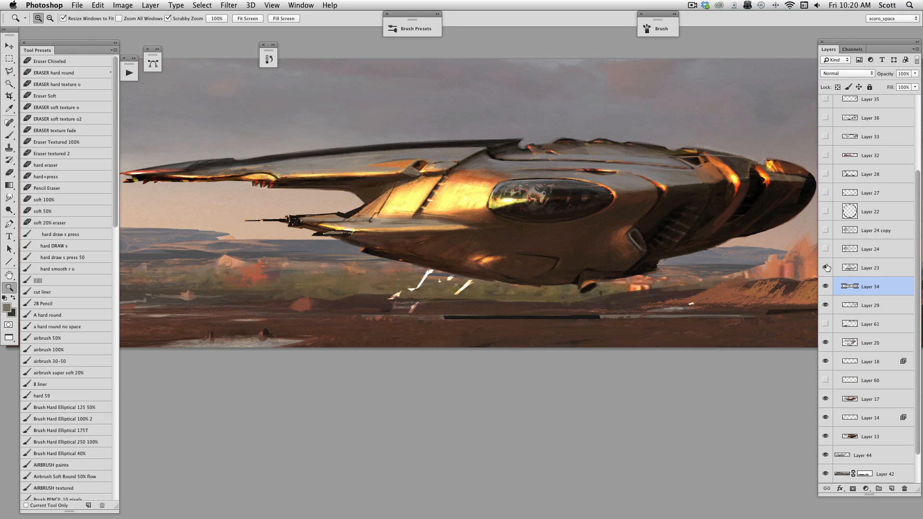
left_click(826, 268)
left_click(827, 267)
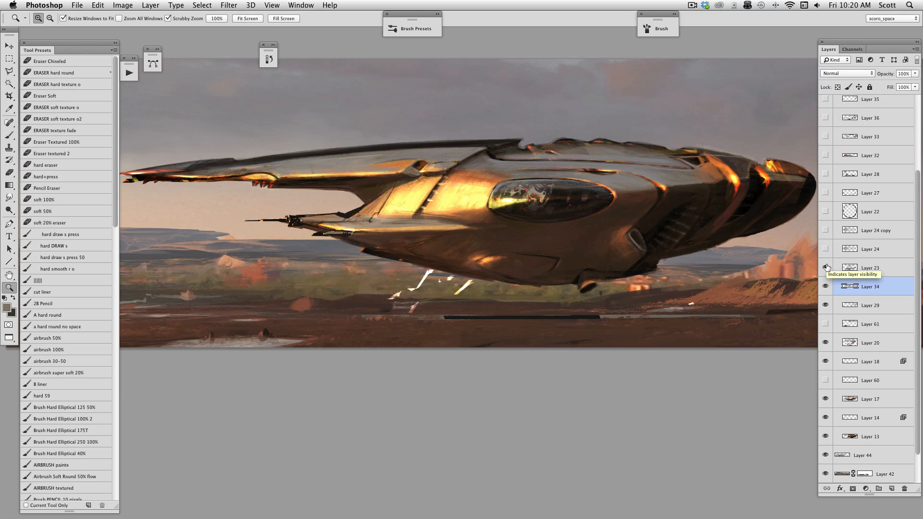
left_click(827, 249)
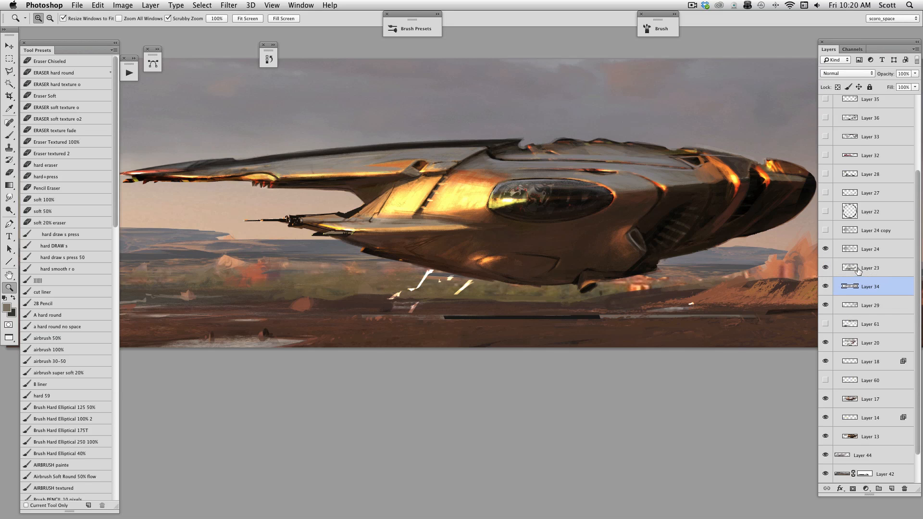
Examine the cockpit glass up close with Layers 23 and 24 hidden, and show them again one at a time.
left_click(579, 203)
left_click(579, 203)
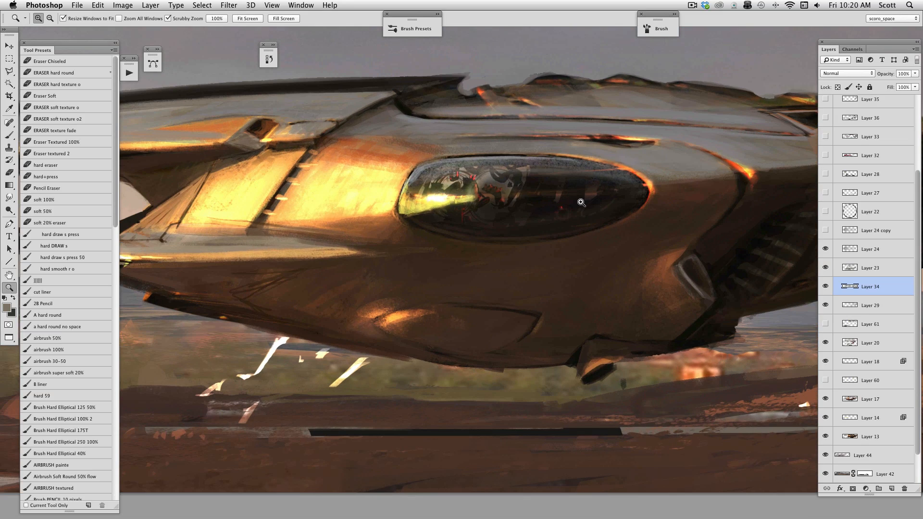
left_click(826, 249)
left_click(825, 268)
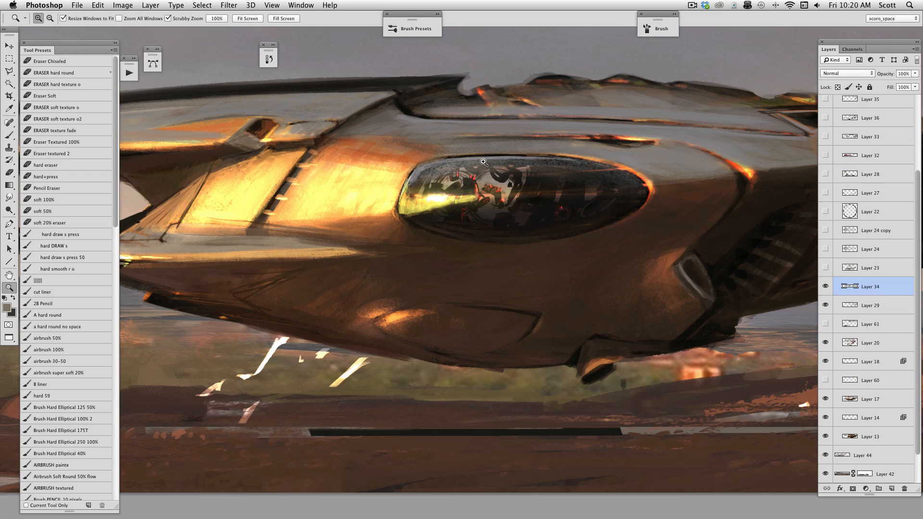
left_click(826, 268)
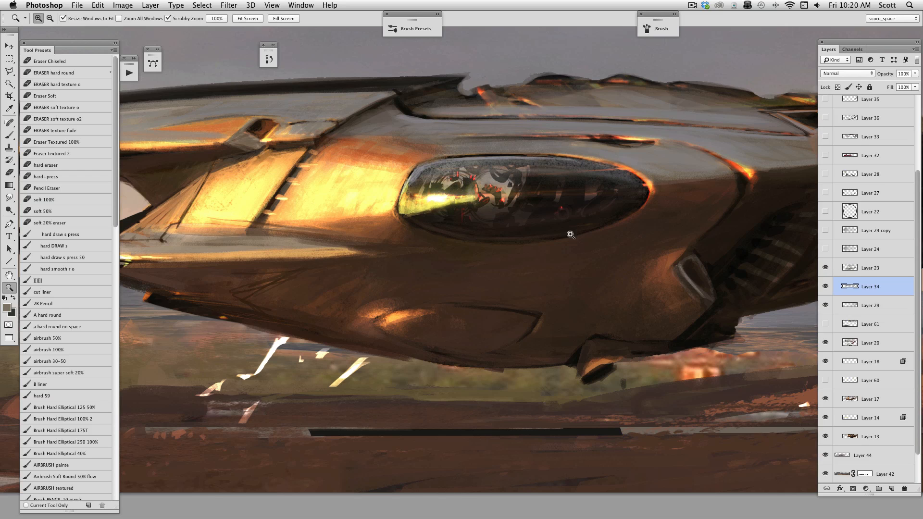
left_click(826, 249)
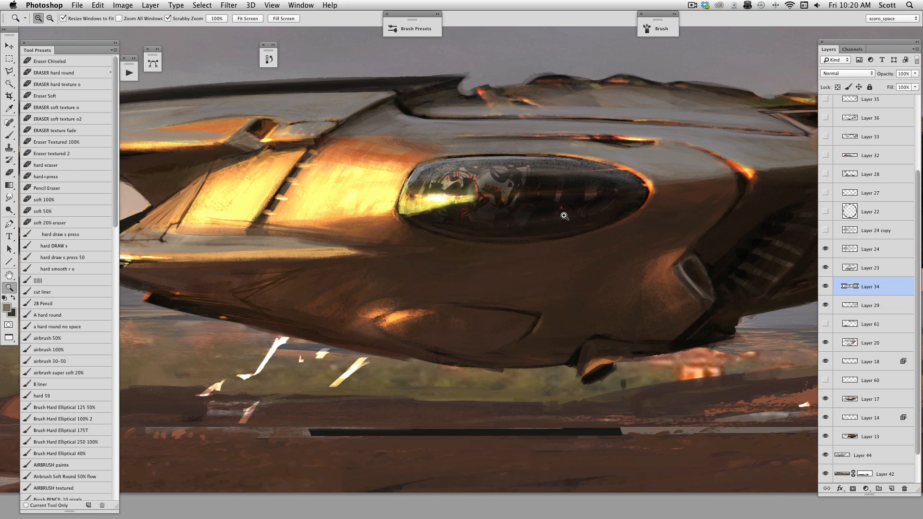
Show Layer 24 copy, Layer 22 and Layer 27 over the cockpit window, and select Layer 22.
left_click(825, 230)
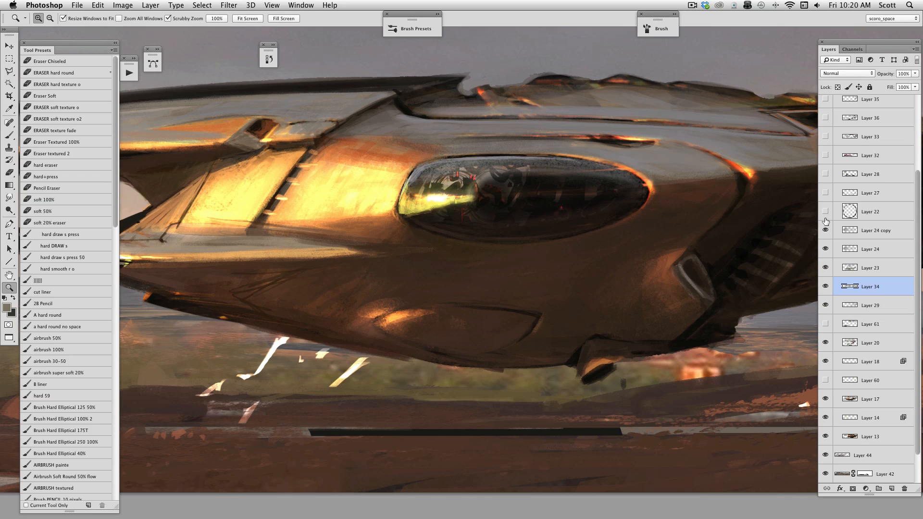
left_click(825, 211)
left_click(852, 212)
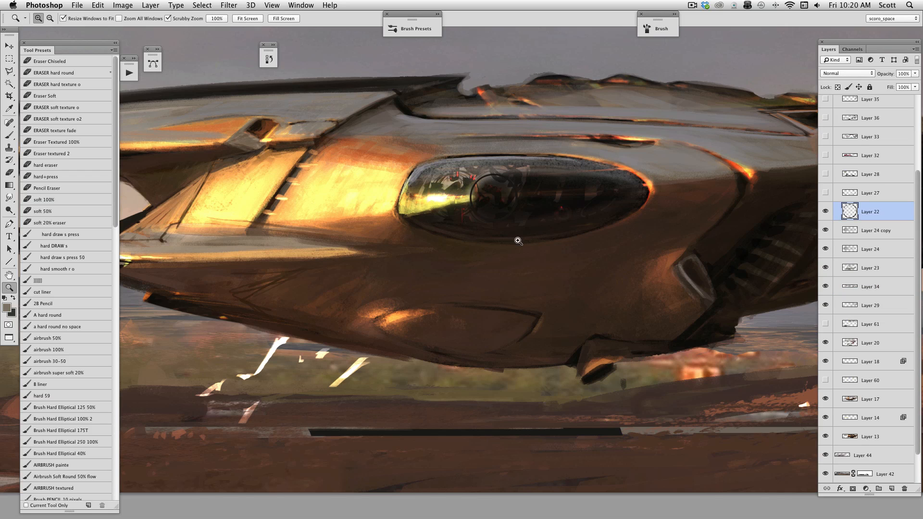
left_click(823, 193)
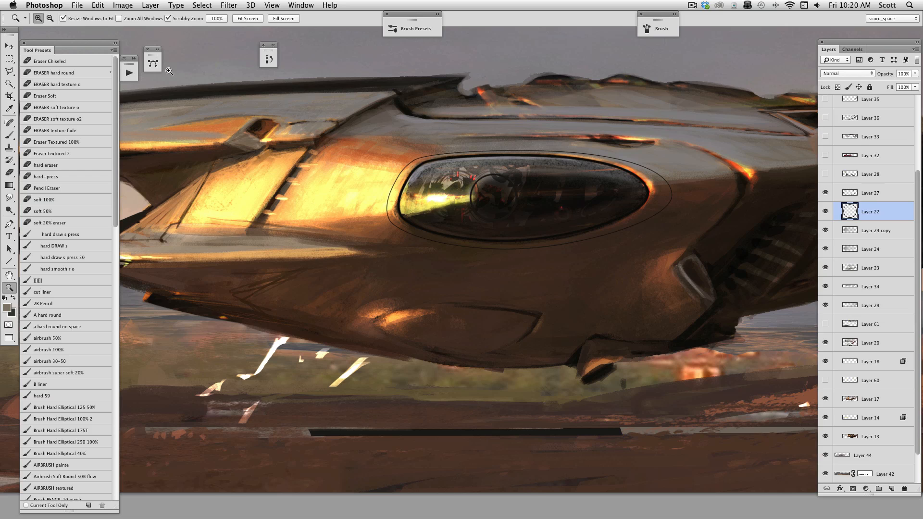
View the elliptical outlines of Path 1 around the cockpit window and deselect the path.
left_click(157, 52)
left_click(155, 67)
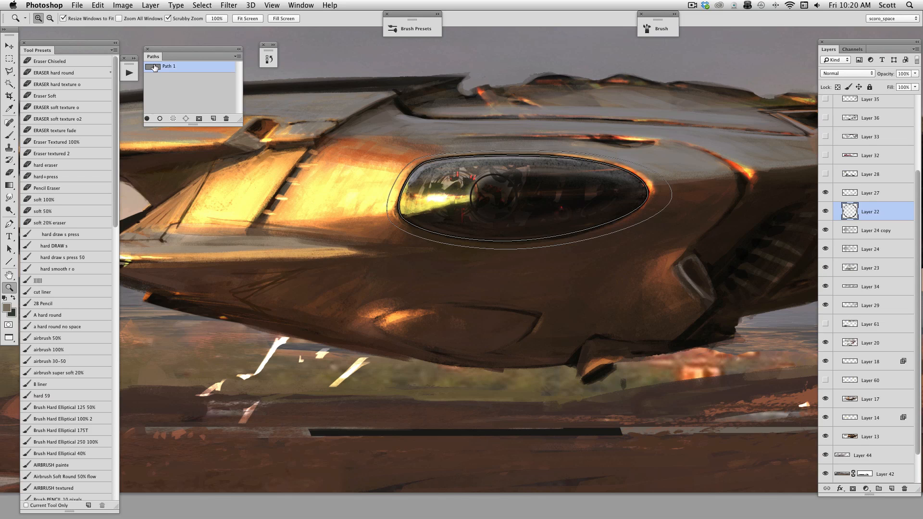
left_click(180, 83)
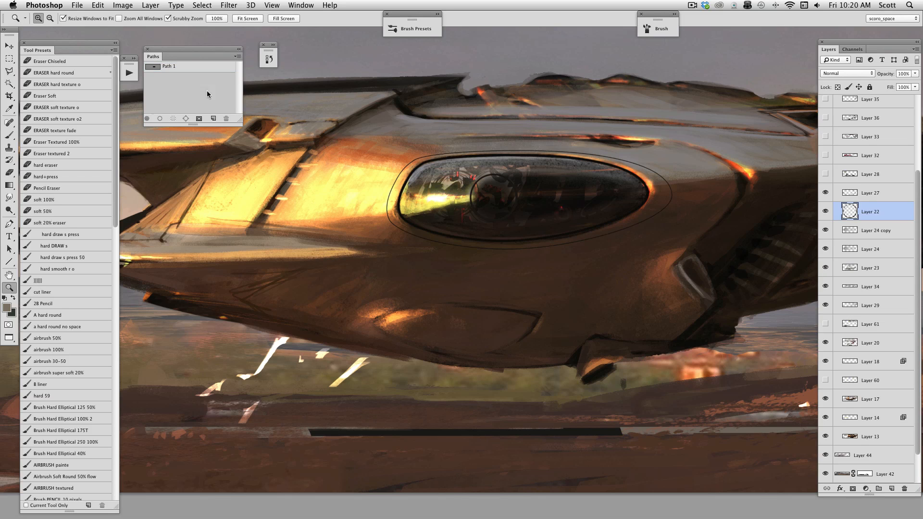
left_click(239, 49)
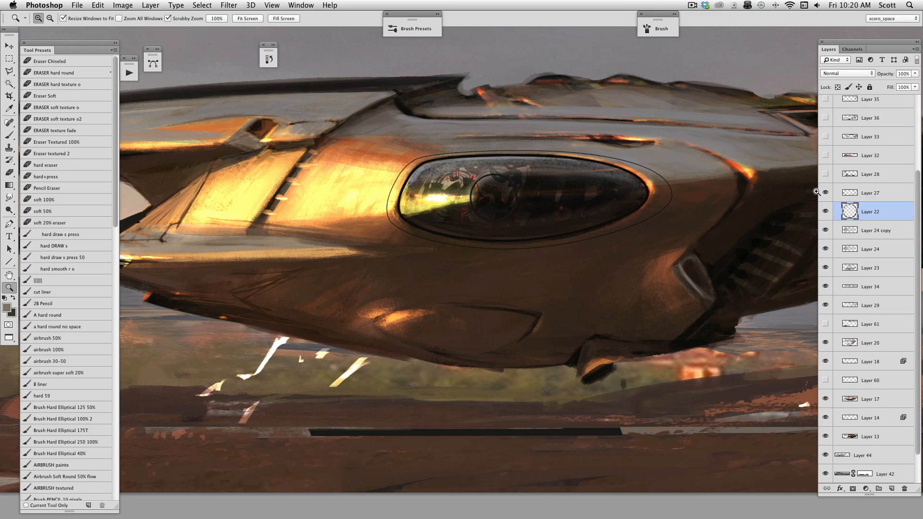
Show Layer 28 with the landing gear beneath the ship.
left_click(825, 174)
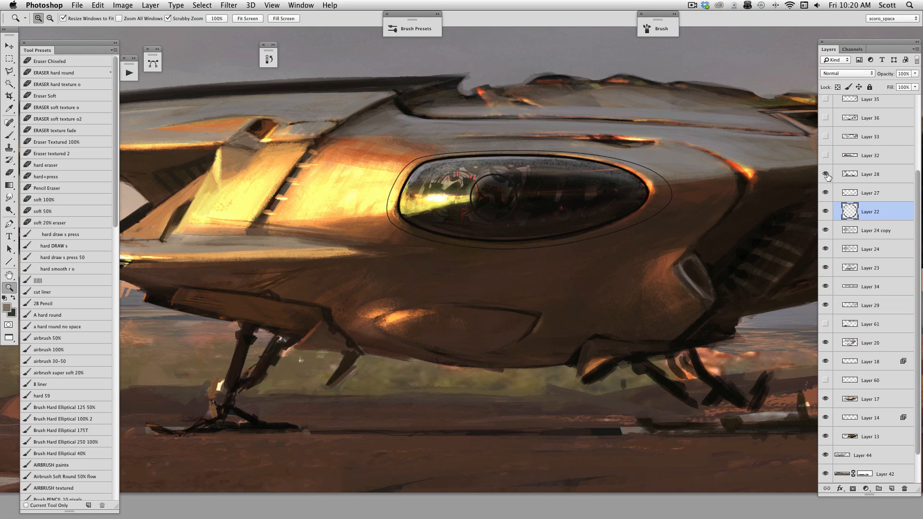
Show Layer 32 with the red markings on the wing, comparing the ship with and without it.
left_click(566, 296, "alt")
left_click(566, 296, "alt")
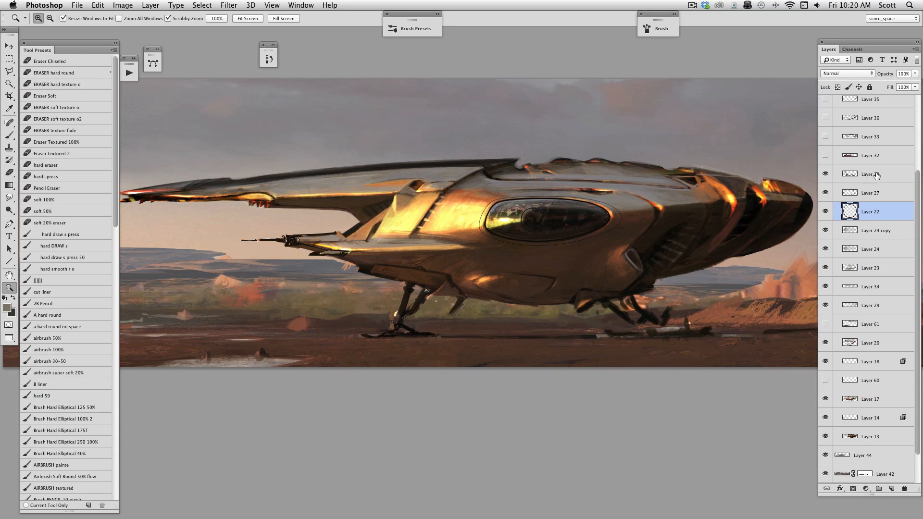
left_click(826, 156)
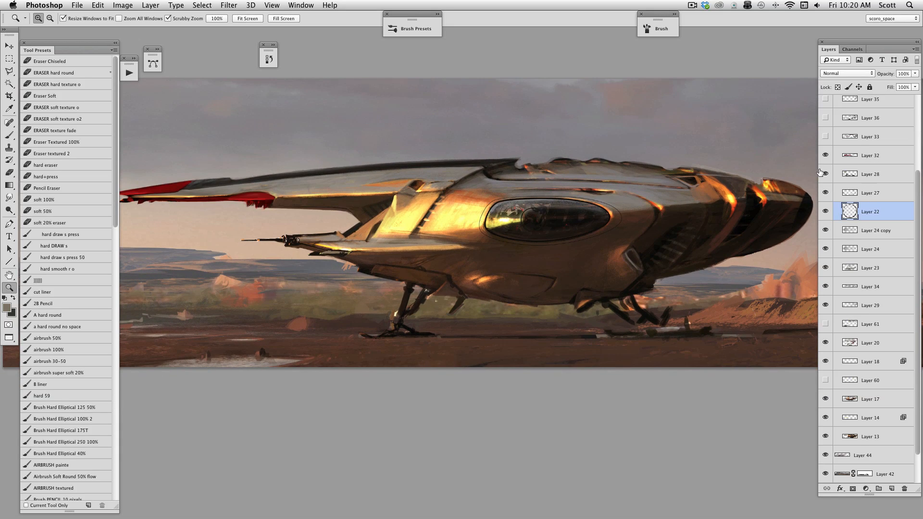
left_click(825, 156)
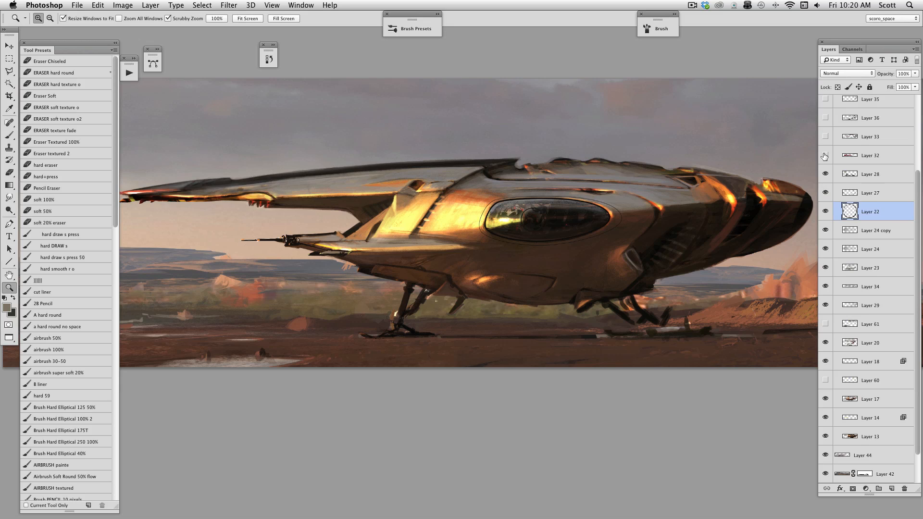
left_click(826, 155)
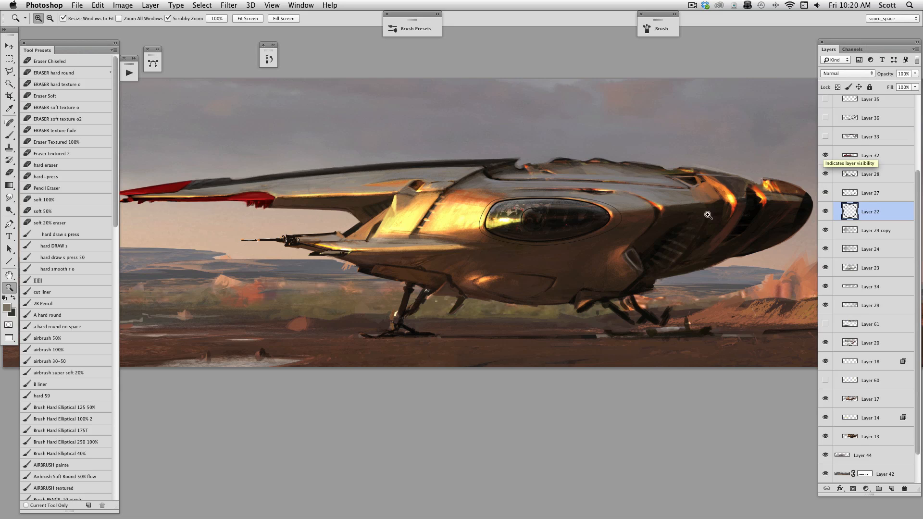
Show Layers 33 and 36 with the refined hull details, checking each one's effect on the ship.
left_click(826, 138)
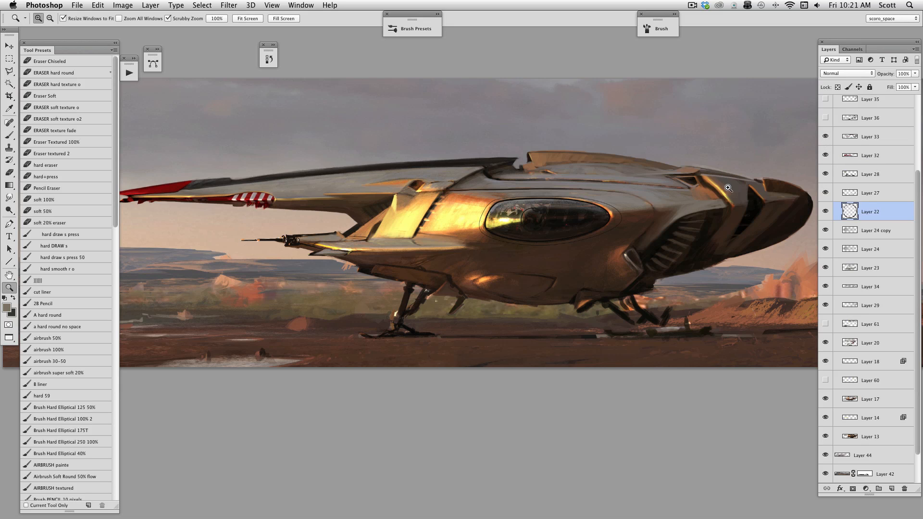
left_click(827, 137)
left_click(826, 118)
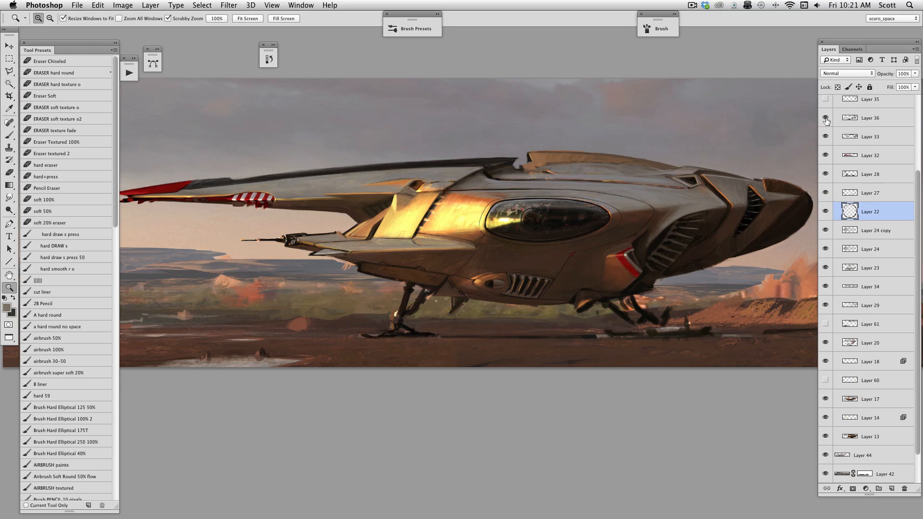
left_click(825, 118)
left_click(825, 118)
Show Layers 35, 25, 21 and 43 to add the honeycomb nose, the hull openings and the remaining details.
left_click_drag(919, 191, 919, 134)
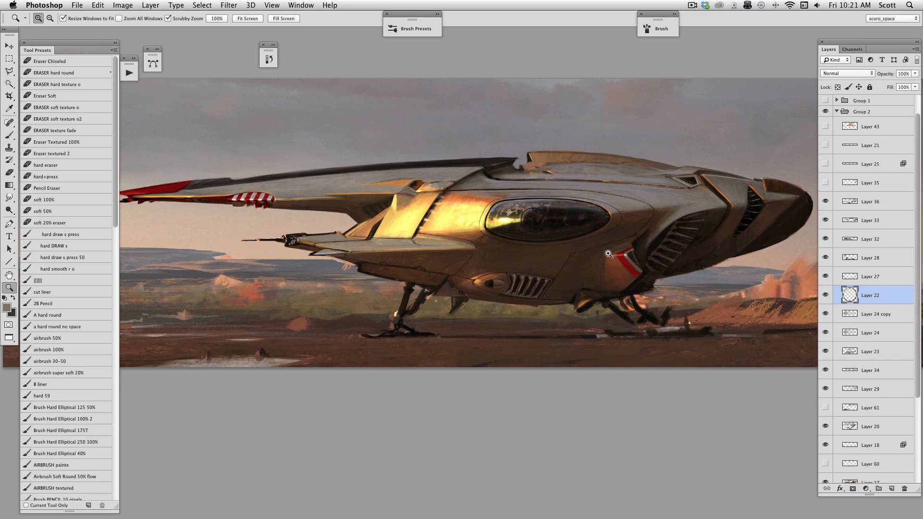
left_click(827, 184)
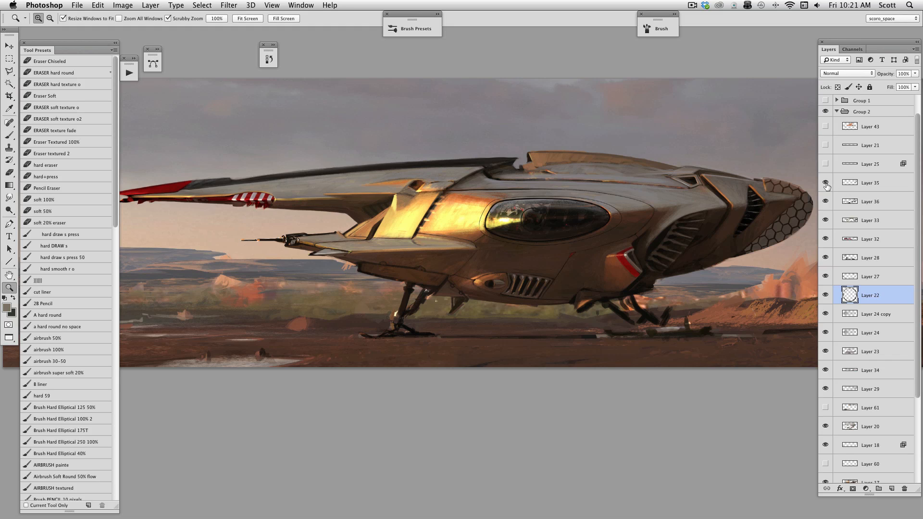
left_click(827, 164)
left_click(826, 146)
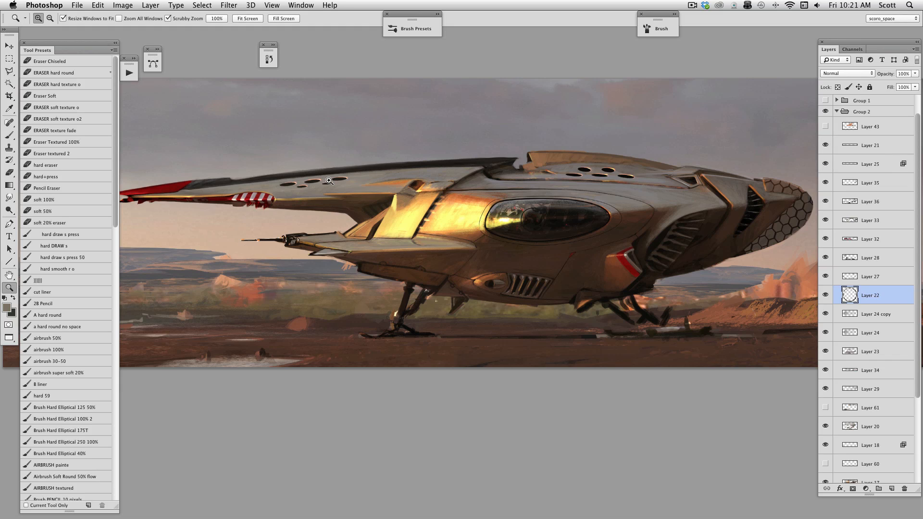
left_click(826, 127)
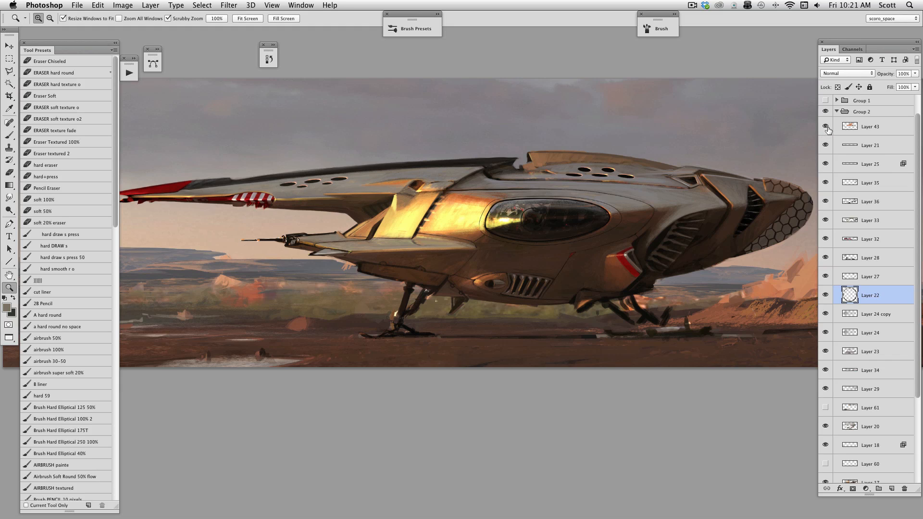
Hide Group 2 so that only the background painting remains, and collapse the group.
left_click(703, 262, "alt")
left_click_drag(693, 260, 633, 219)
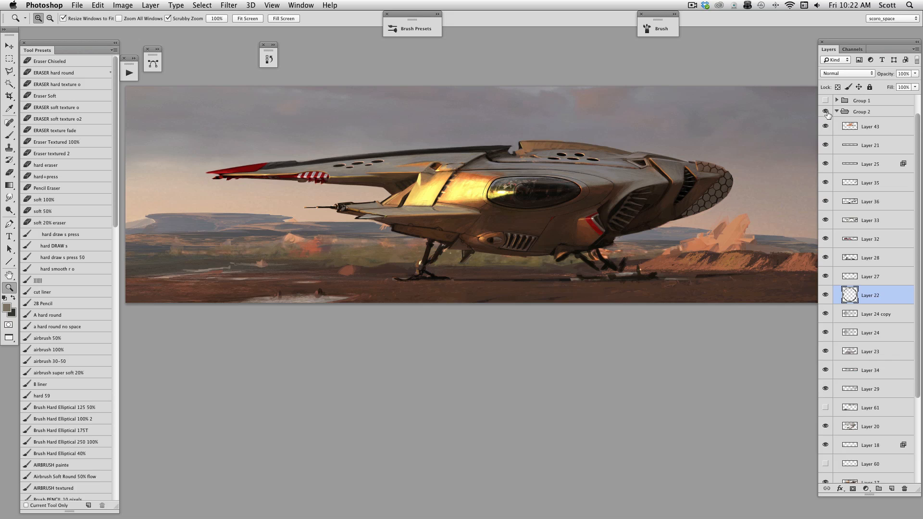
left_click(826, 112)
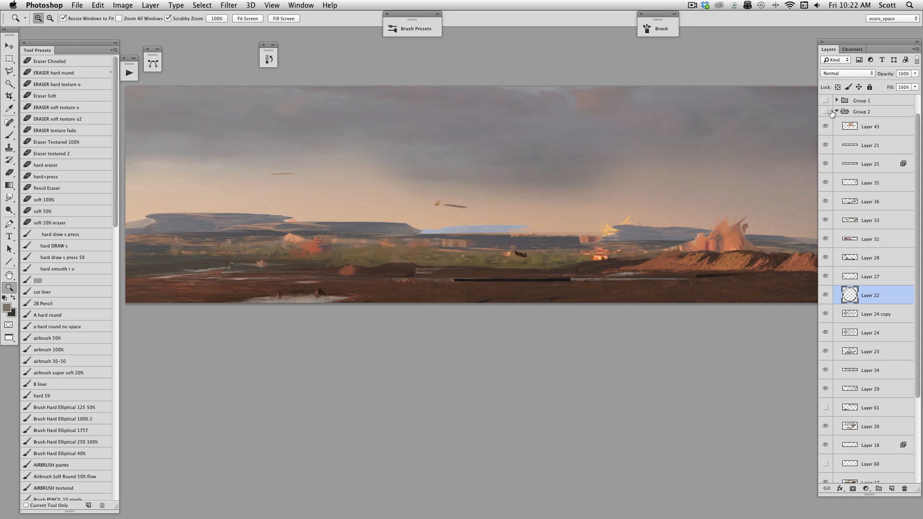
left_click(834, 113)
left_click(838, 112)
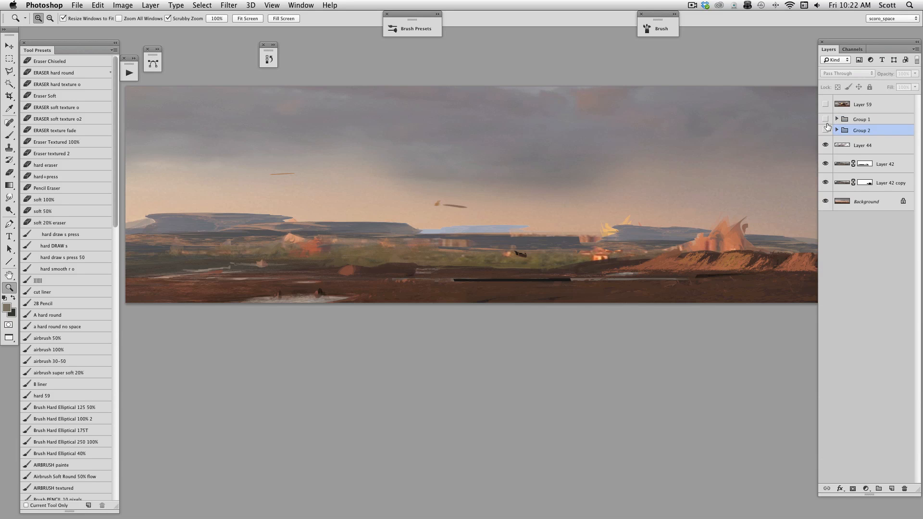
Show Group 1 with the finished ship scene and expand it to list its layers.
left_click(826, 120)
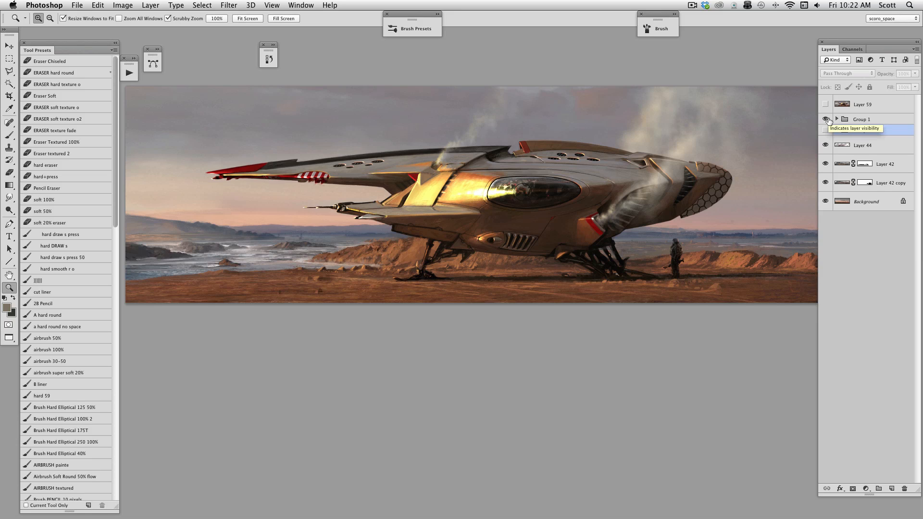
left_click(837, 119)
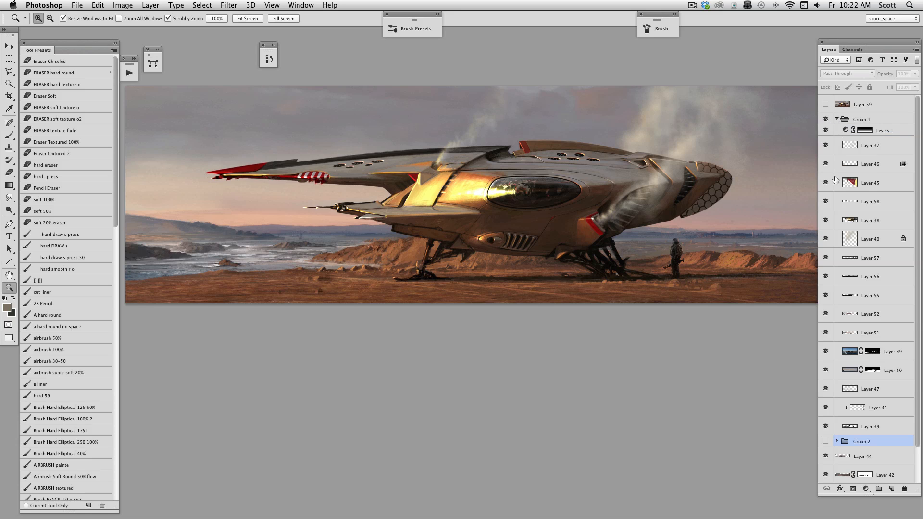
left_click_drag(571, 214, 615, 212)
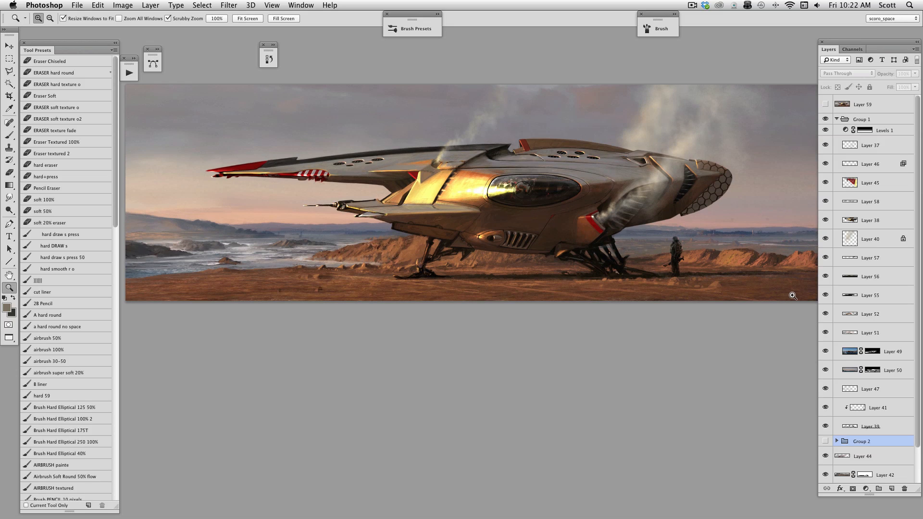
Select Layer 49 and hide every layer in Group 1 from Layer 47 up to Levels 1.
left_click(850, 427)
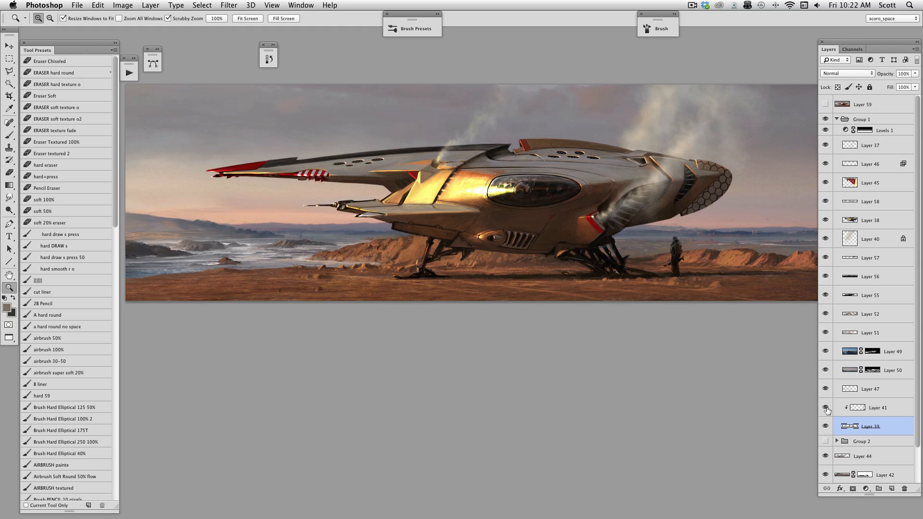
left_click(849, 356)
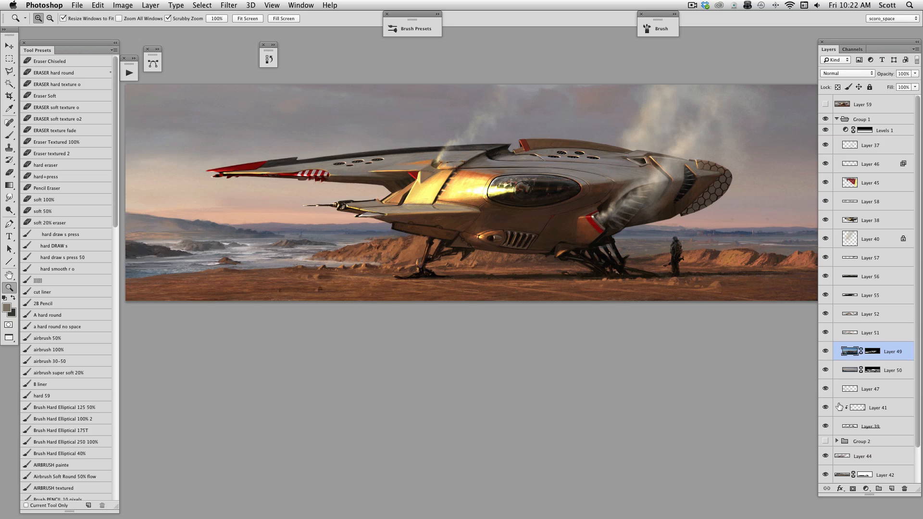
left_click_drag(828, 406, 827, 136)
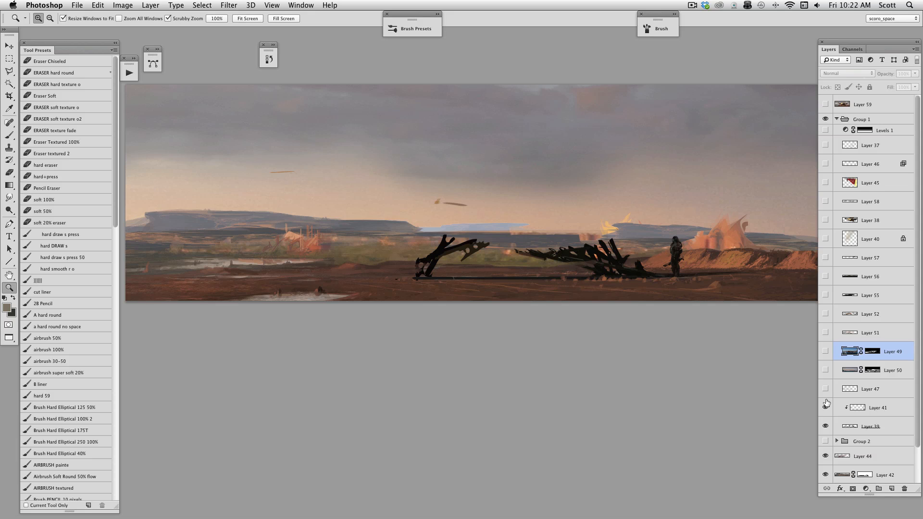
Show Layers 47, 50, 49 and 51 to bring in the coastal background, and select Layer 50.
left_click(826, 391)
left_click(826, 390)
left_click(826, 371)
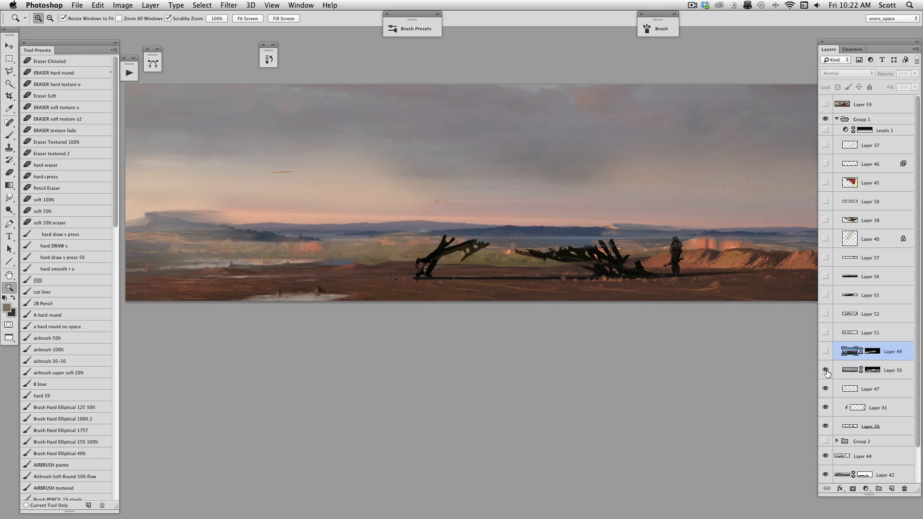
left_click(848, 374)
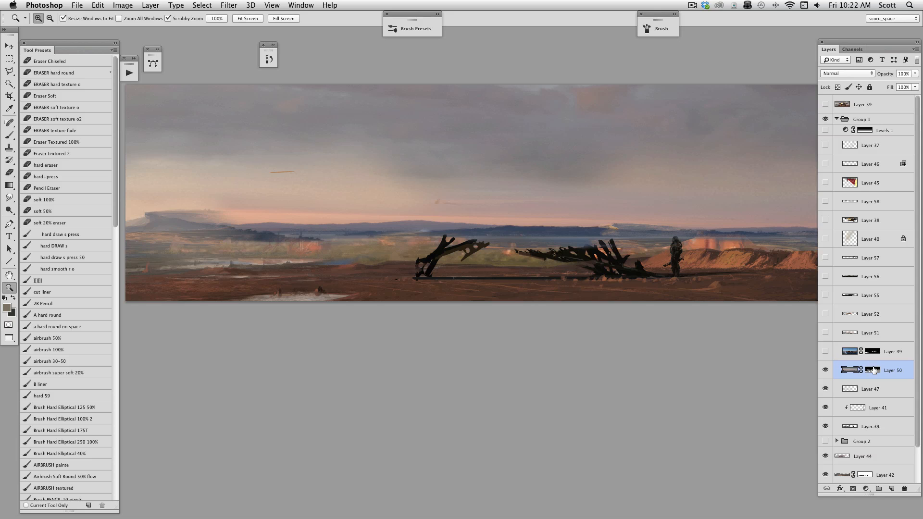
left_click(826, 352)
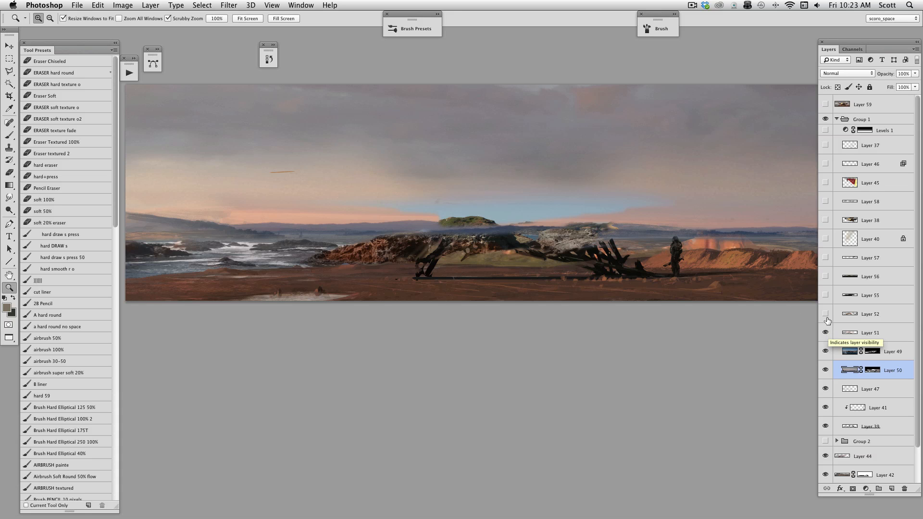
Select Layer 52 and show its painted terrain, comparing the rocks and ground with and without it.
left_click(825, 314)
left_click(826, 314)
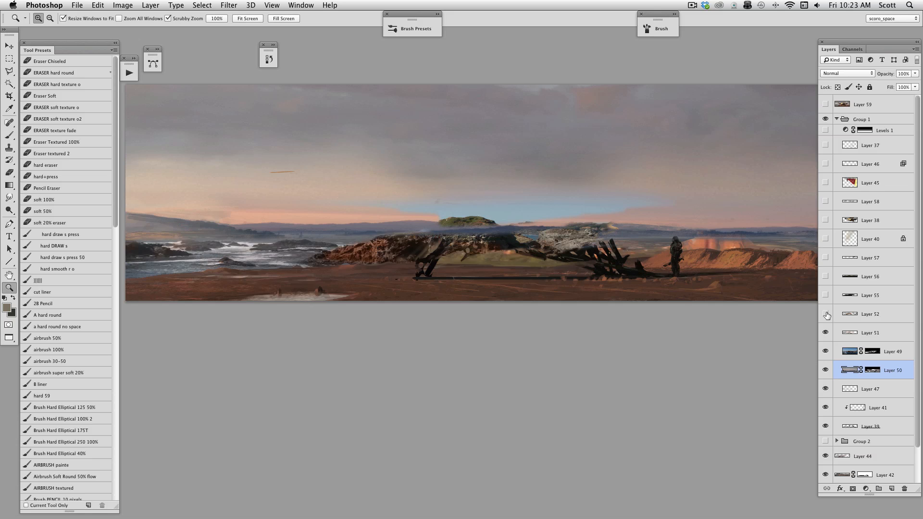
left_click(826, 315)
left_click(837, 315)
left_click(826, 316)
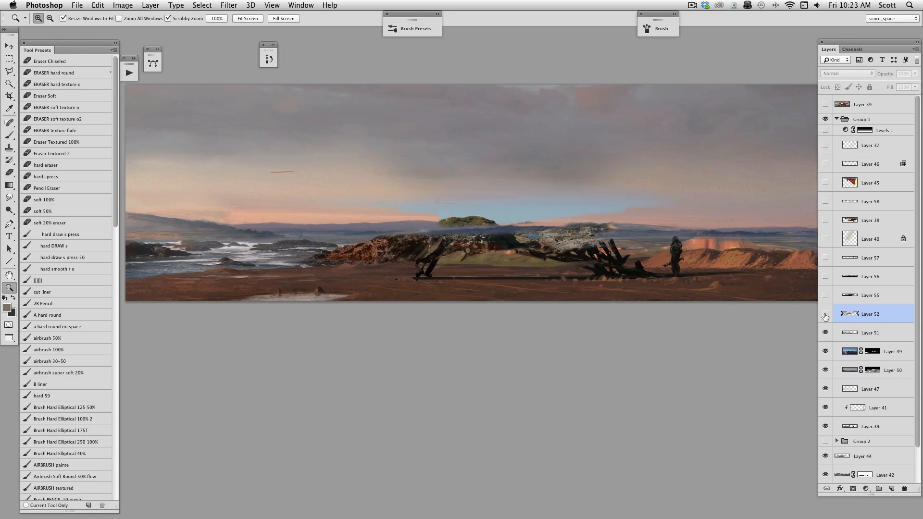
left_click(826, 315)
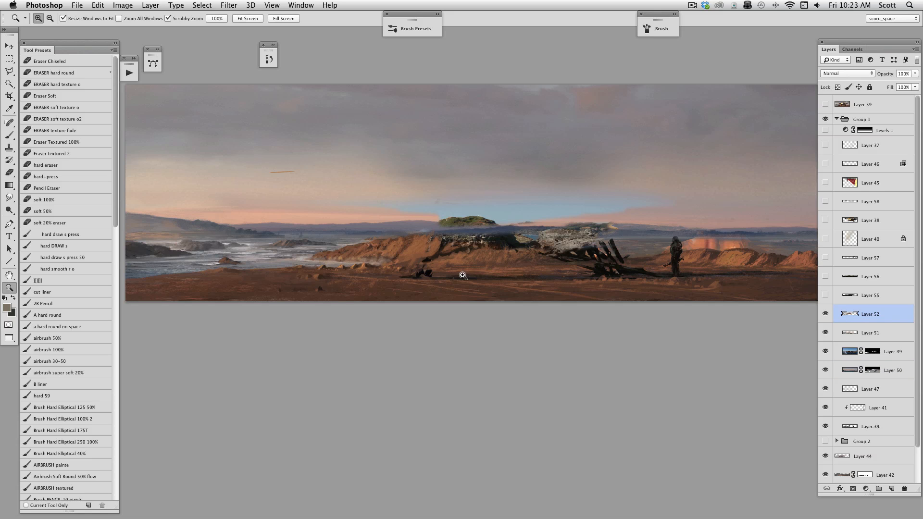
left_click(825, 314)
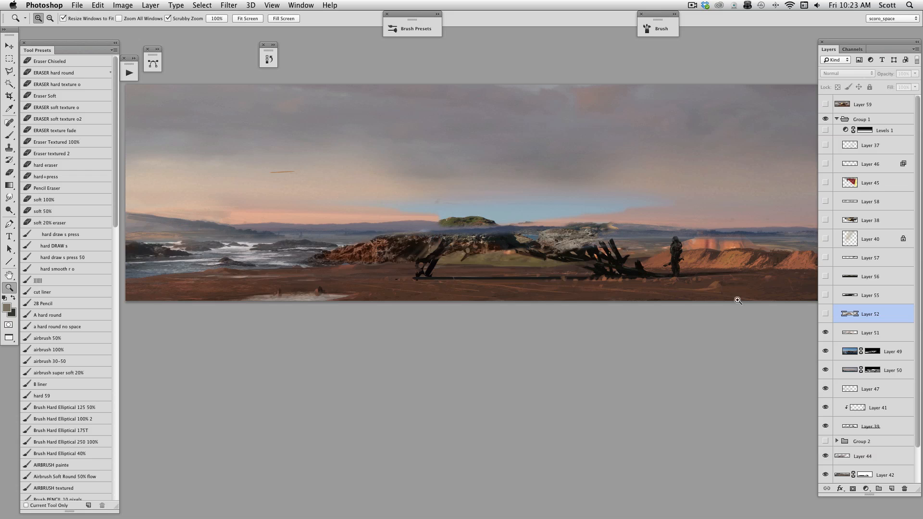
left_click(826, 313)
Show Layers 55, 56 and 57 over the landscape, comparing the scene with and without Layer 57.
left_click(825, 295)
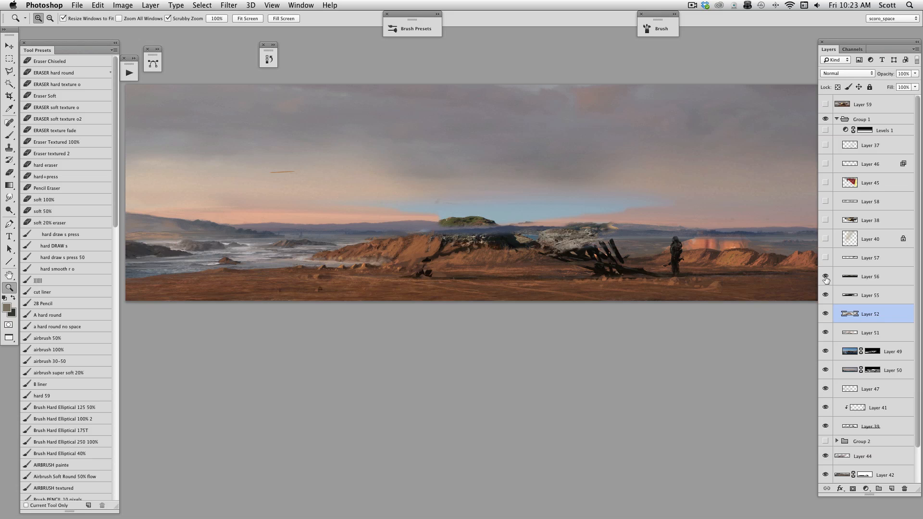
left_click(826, 258)
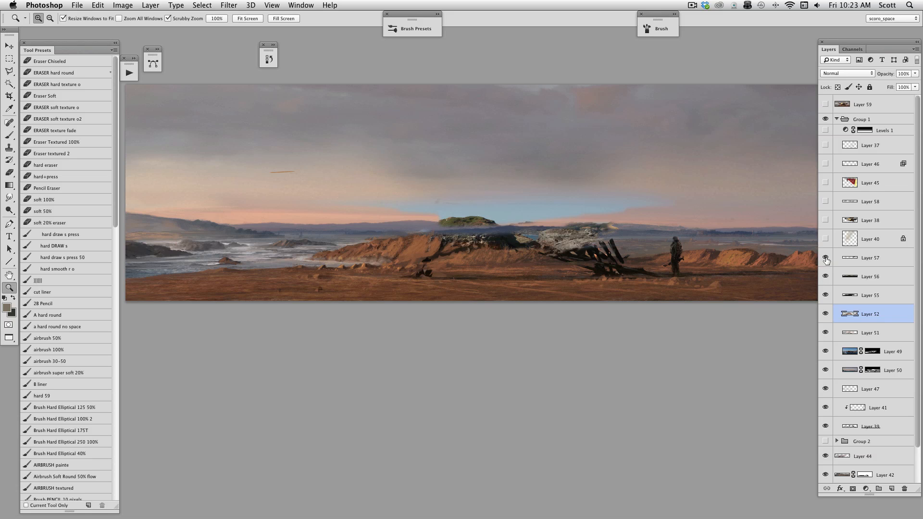
left_click(825, 258)
left_click(826, 259)
Preview the smoke on Layer 40, select that layer and hide it again.
left_click(826, 239)
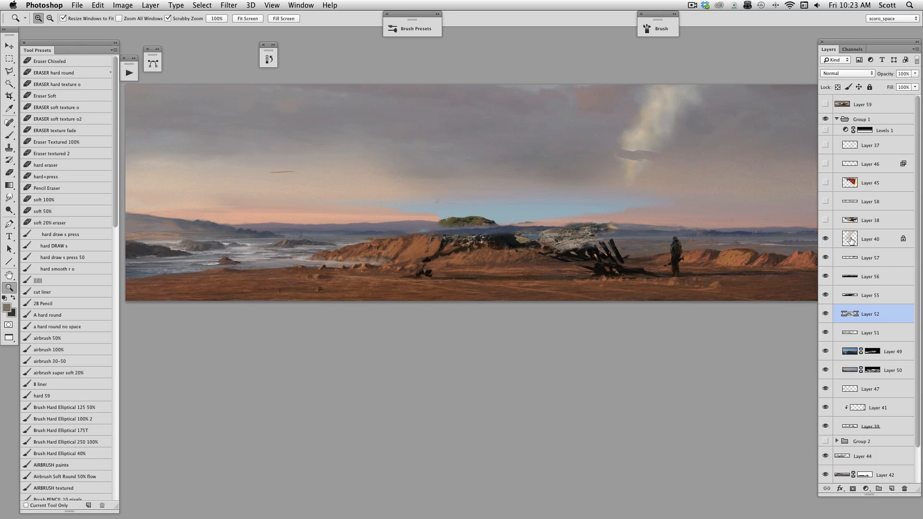
left_click(850, 240)
left_click(826, 238)
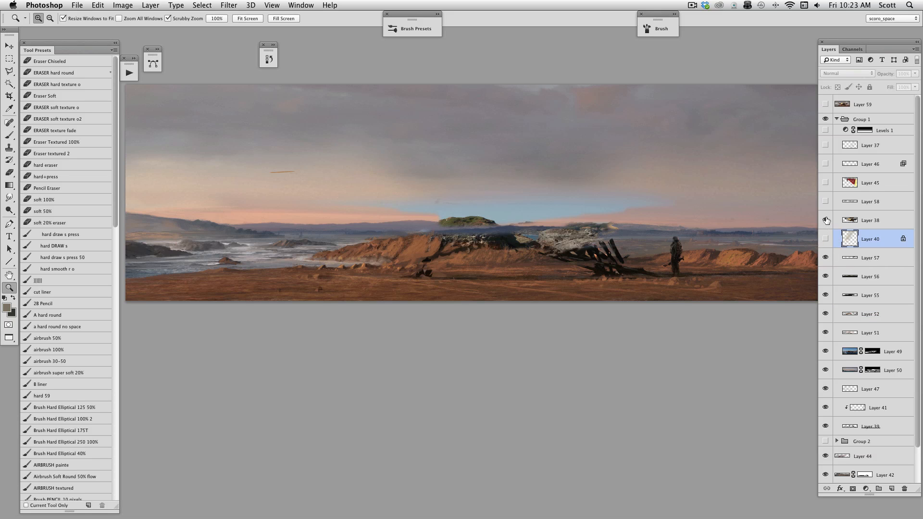
Select Layer 38 and show the spaceship over the coastal landscape together with Layers 58 and 45.
left_click(825, 221)
left_click(839, 222)
left_click(826, 221)
left_click(826, 221)
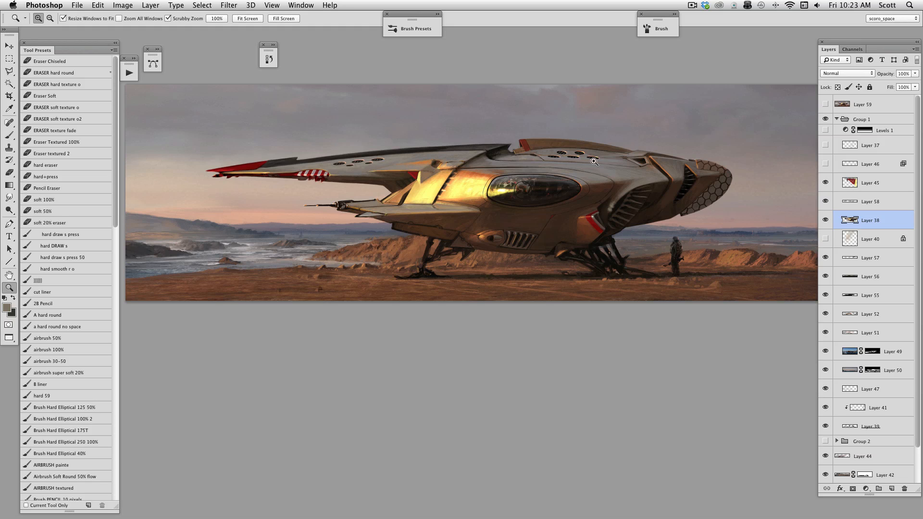
Select and show Layer 46 with the bright highlights and Layer 37 with the smoke around the ship.
left_click(826, 165)
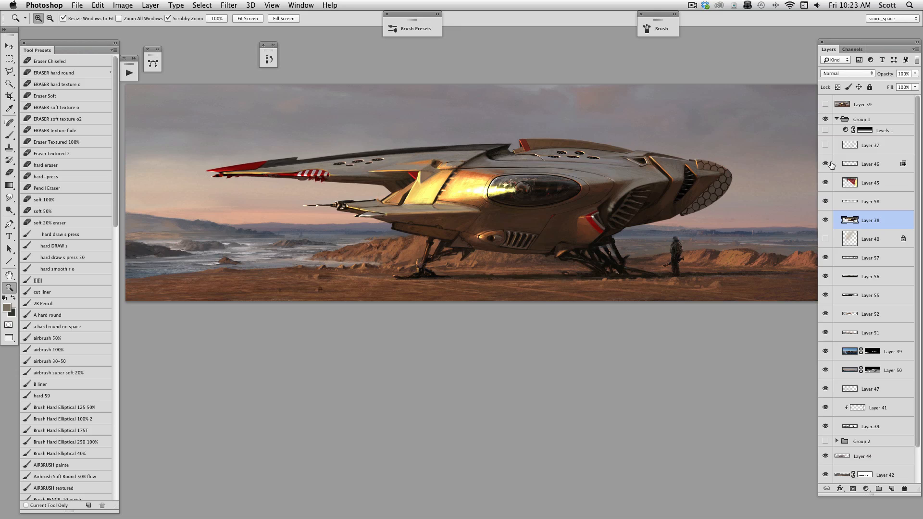
left_click(846, 164)
left_click(826, 165)
left_click(827, 165)
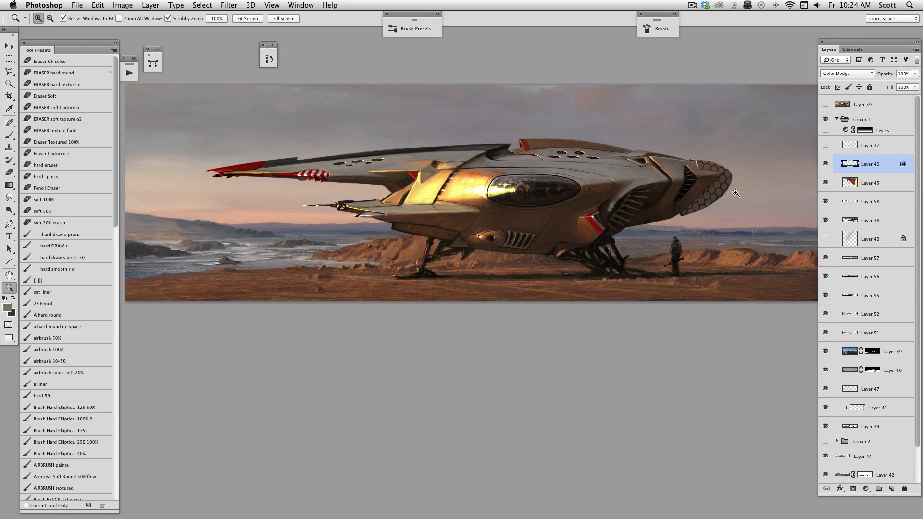
left_click(841, 146)
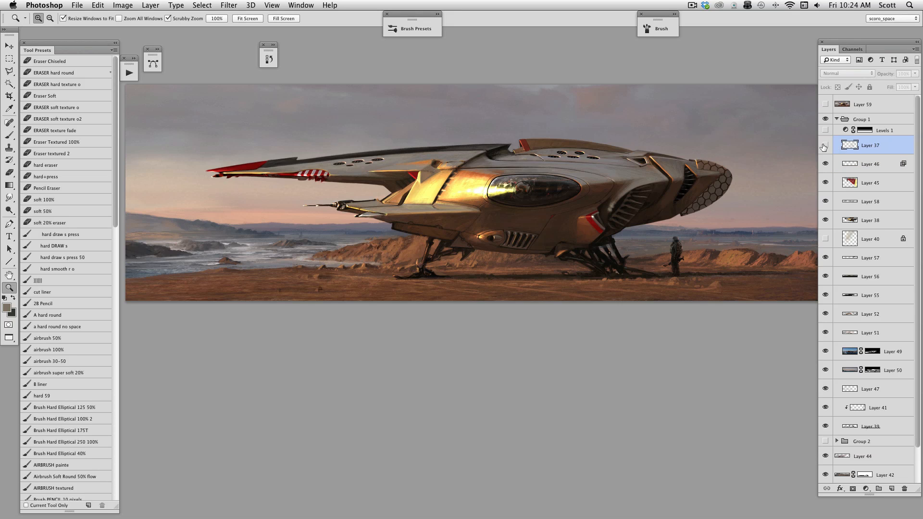
left_click(826, 146)
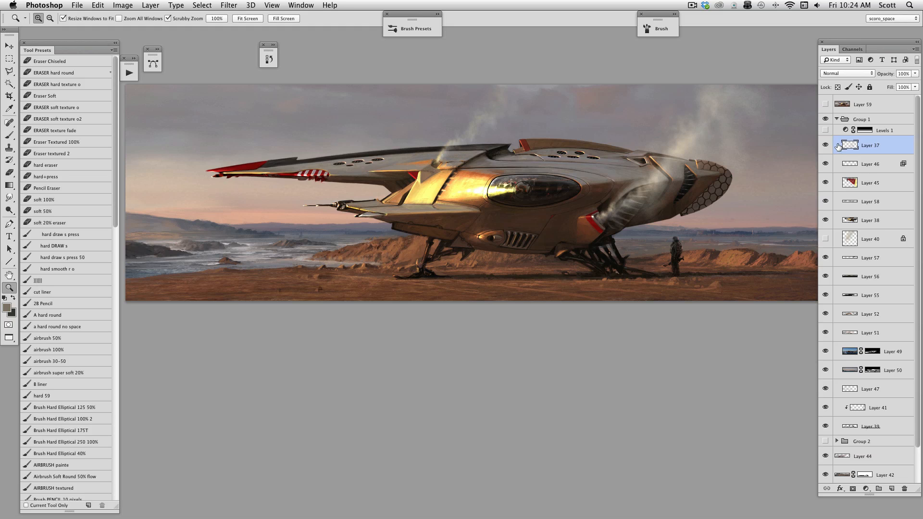
Turn on and select the smoke on Layer 40, comparing the scene with and without Layer 37's smoke.
left_click(825, 240)
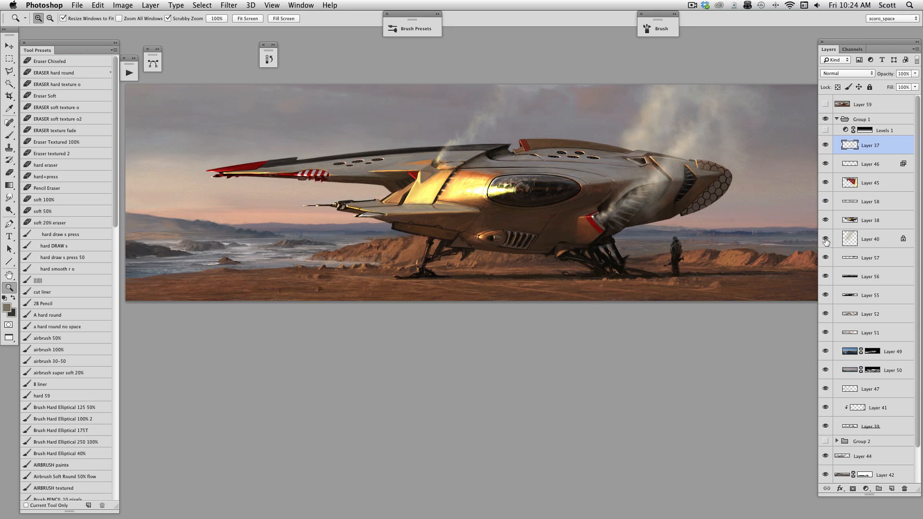
left_click(825, 240)
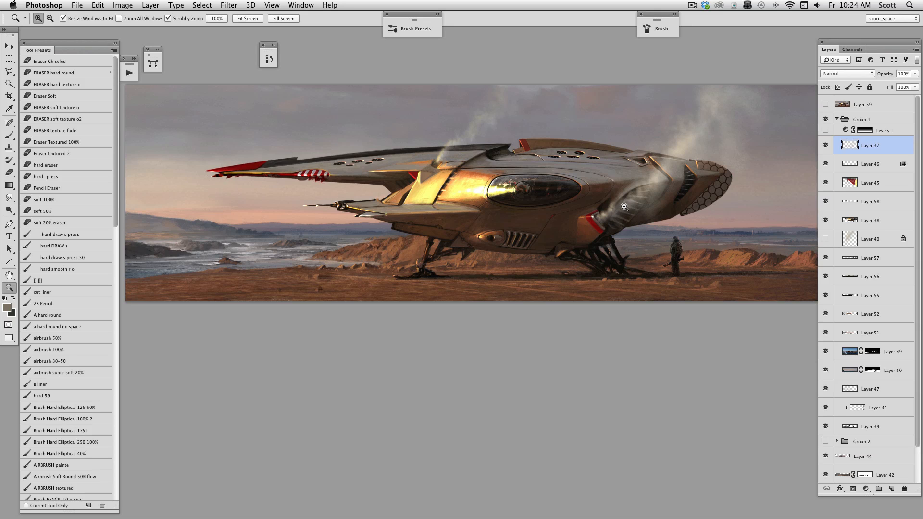
left_click(826, 238)
left_click(852, 239)
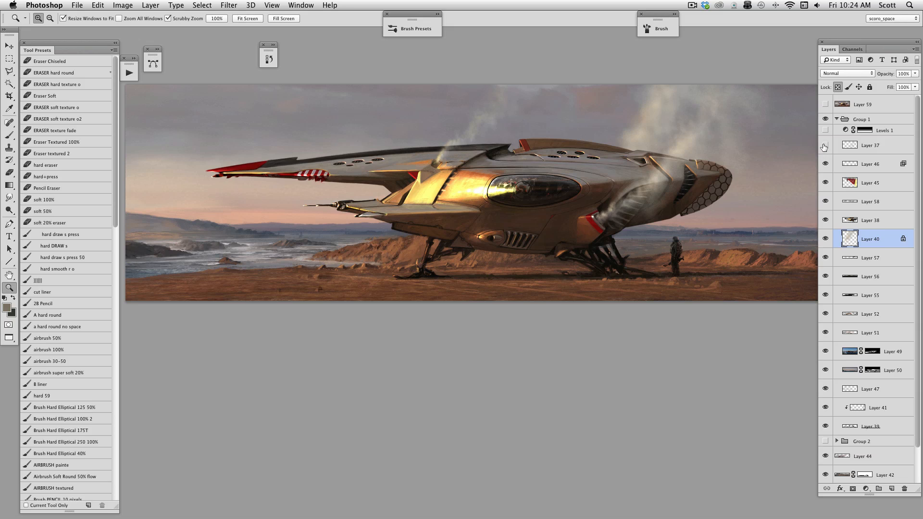
left_click(826, 145)
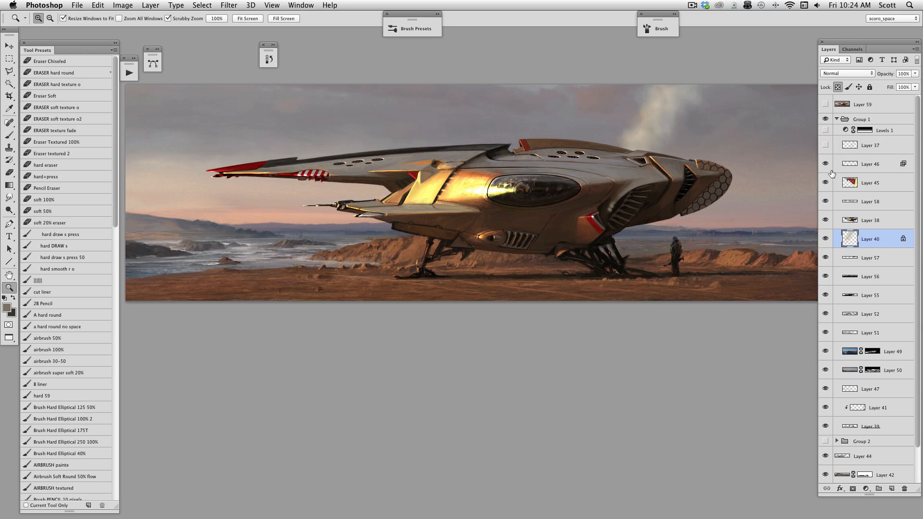
left_click(826, 146)
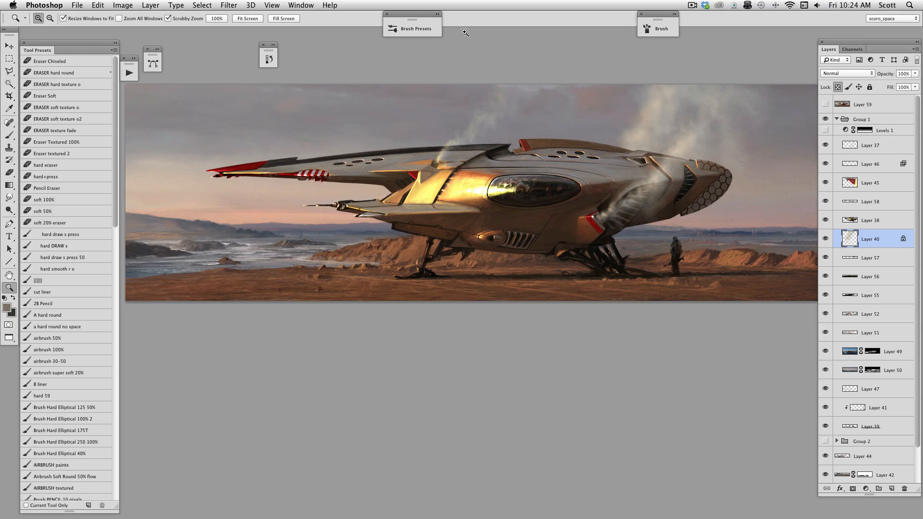
Activate the Brush tool and choose the 1120 px standing soldier silhouette from the brush presets.
left_click(438, 14)
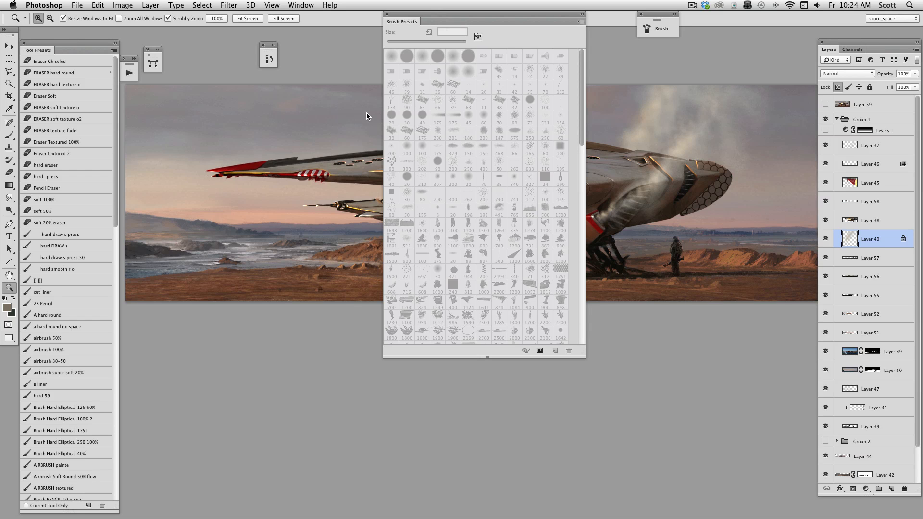
left_click(10, 136)
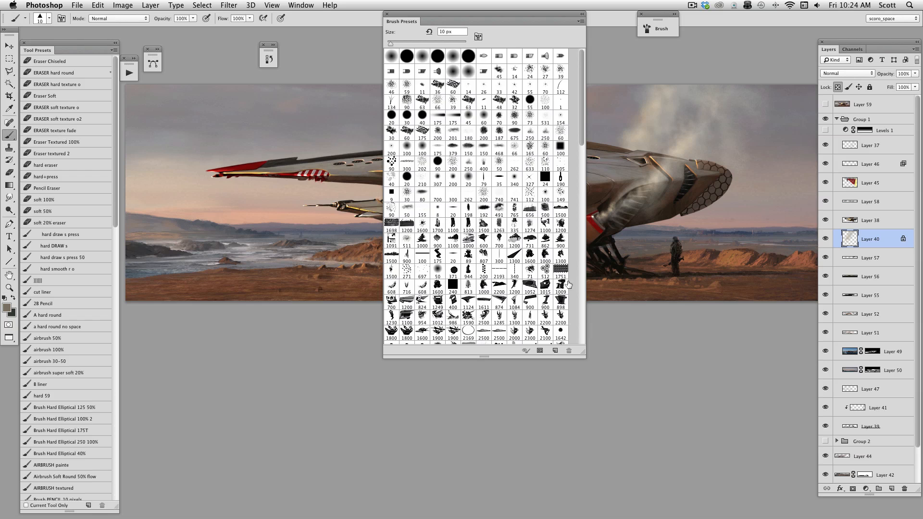
scroll(526, 289, "down", 10)
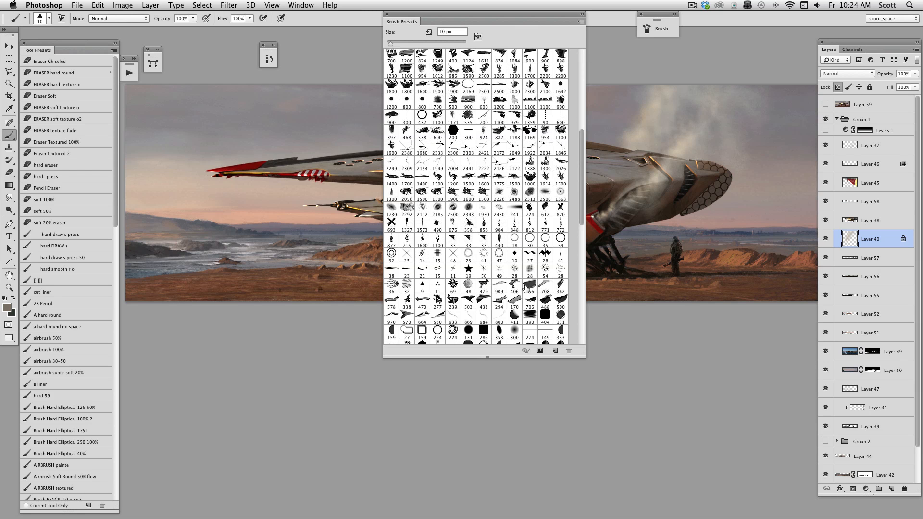
scroll(526, 288, "down", 10)
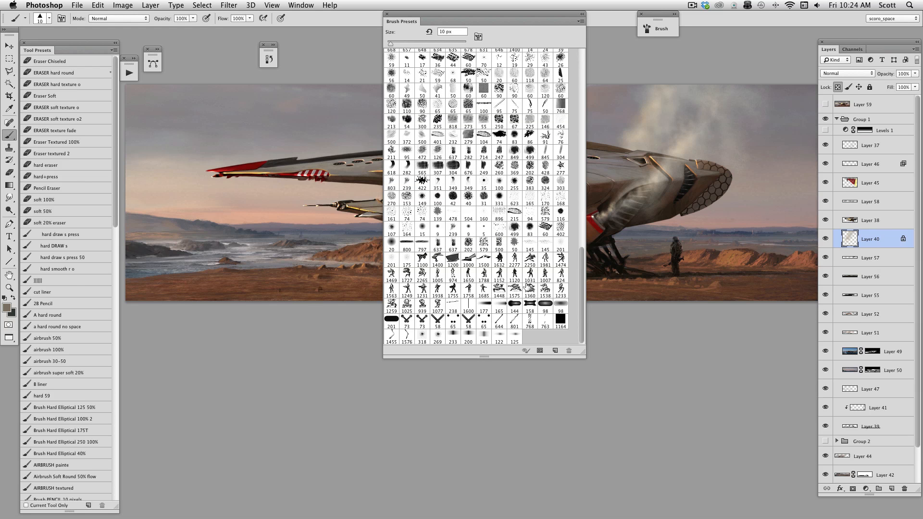
left_click(515, 277)
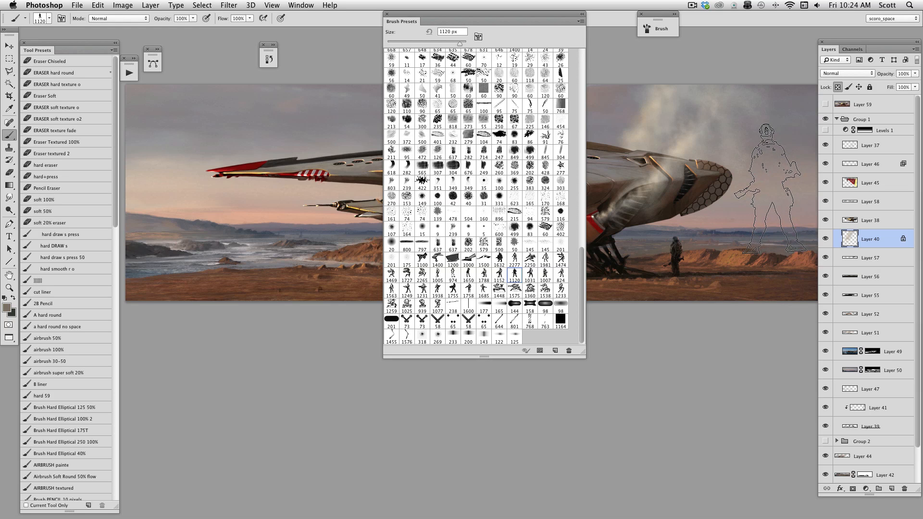
Sample a near-black painting color and create a new layer above Layer 37.
left_click(686, 188, "alt")
left_click(853, 147)
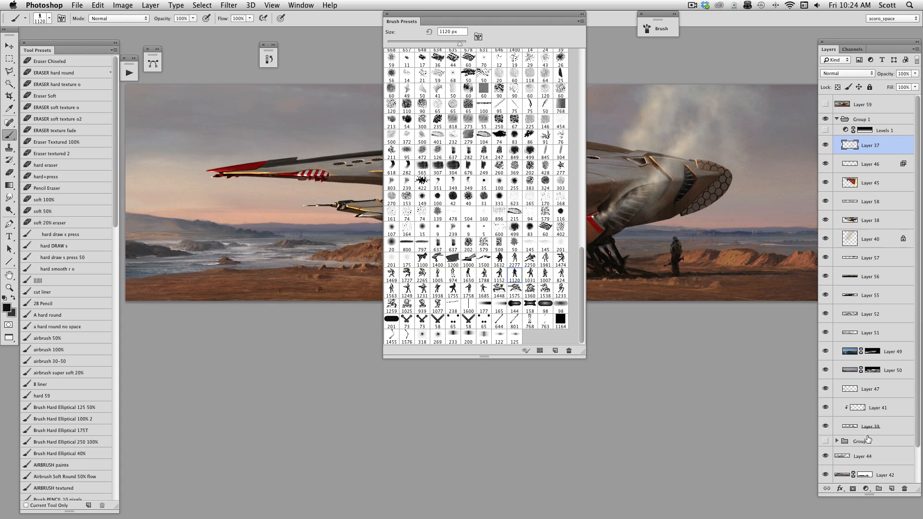
left_click(892, 488)
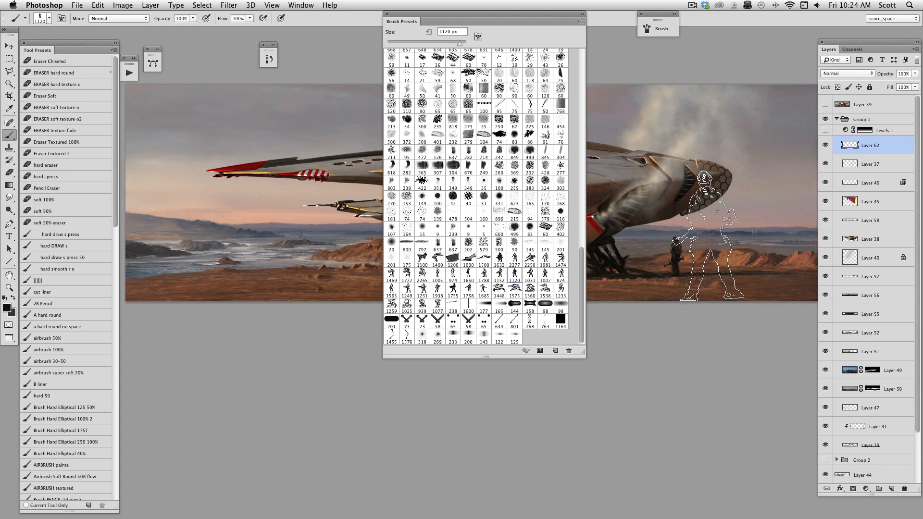
Stamp one soldier silhouette beside the existing figure near the ship's nose with the brush sized to 400 px.
key("bracketleft")
key("bracketleft")
key("bracketleft")
key("bracketleft")
key("bracketleft")
key("bracketleft")
key("bracketleft")
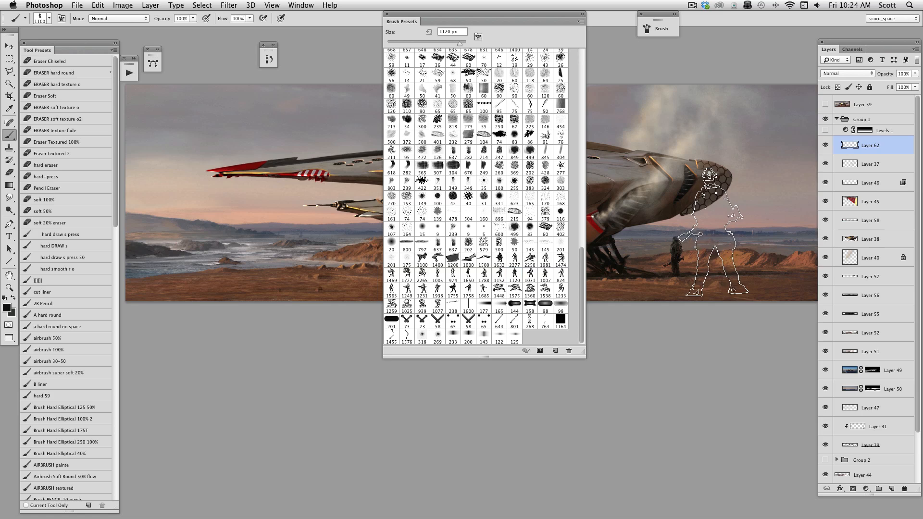
key("bracketleft")
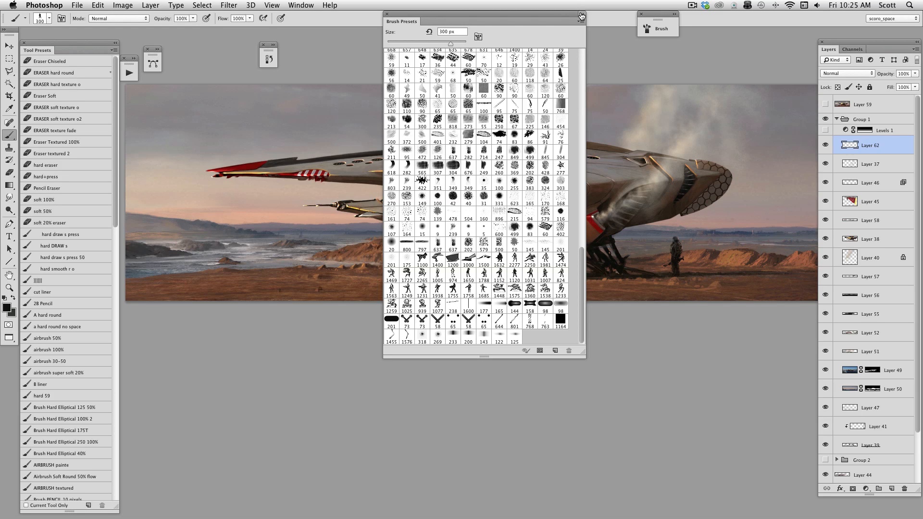
left_click(581, 16)
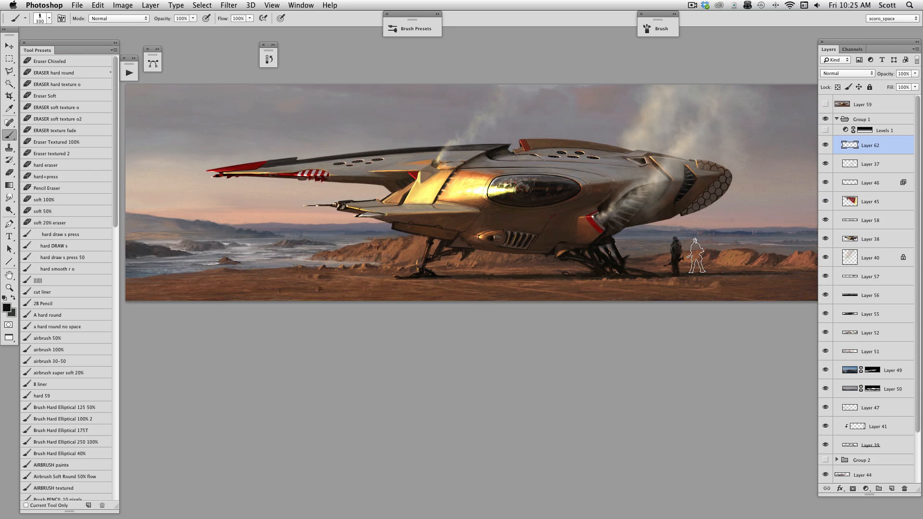
key("bracketright")
left_click(701, 251)
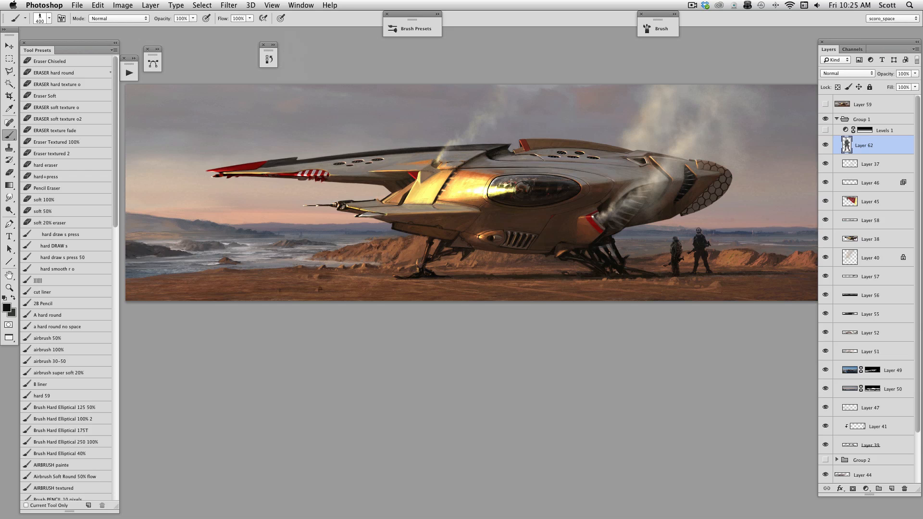
Scale the stamped soldier down slightly to match the height of the neighboring figure and apply the transform.
left_click(9, 46)
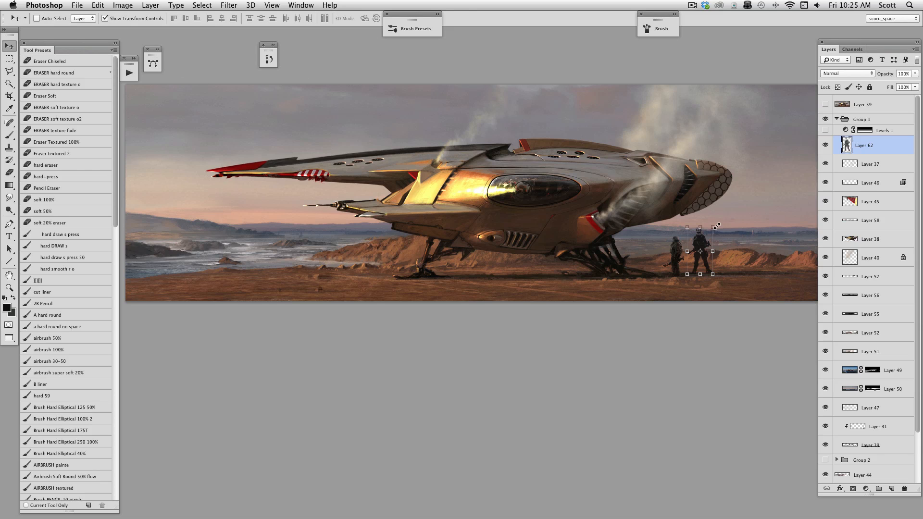
left_click_drag(713, 227, 708, 233)
key("Return")
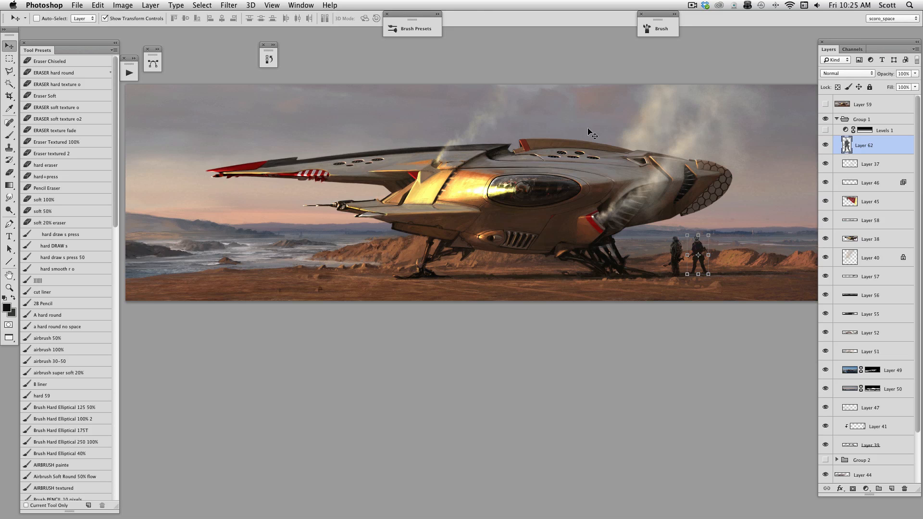
left_click(9, 134)
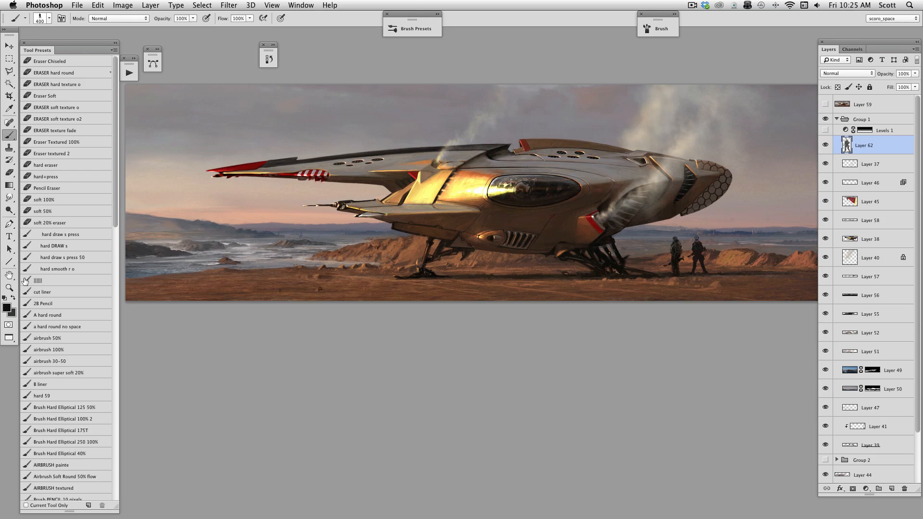
Examine the two soldiers up close, comparing the painted figure with the stamped silhouette, and return to the full scene.
left_click(9, 288)
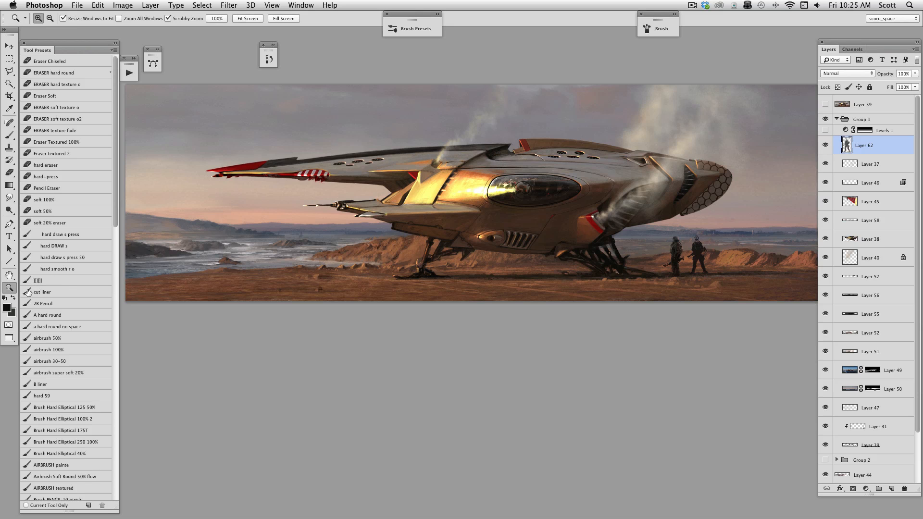
left_click(436, 277)
left_click_drag(683, 214, 356, 246)
left_click_drag(432, 241, 515, 202)
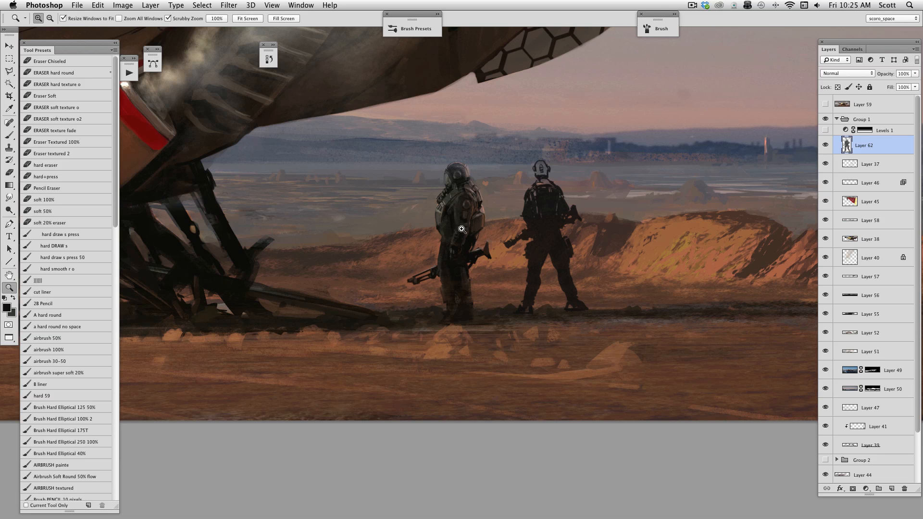
left_click(456, 209)
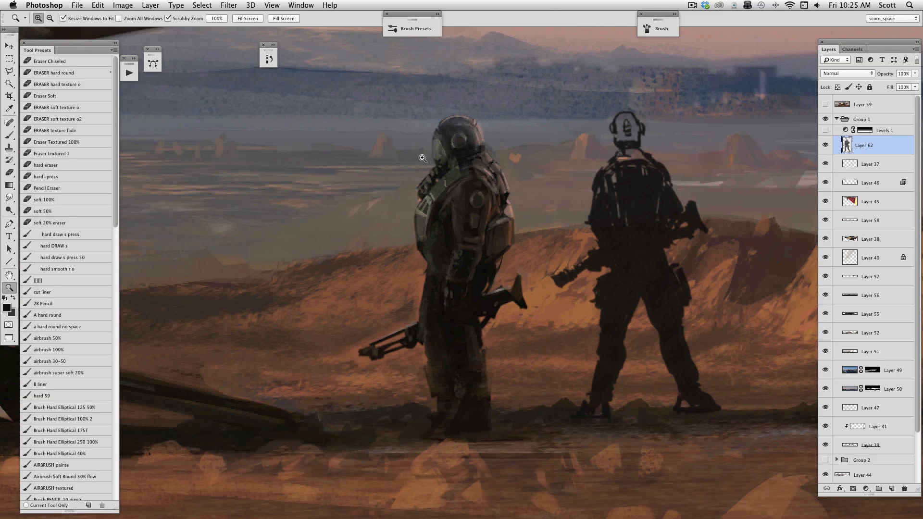
key("alt")
left_click(460, 223, "alt")
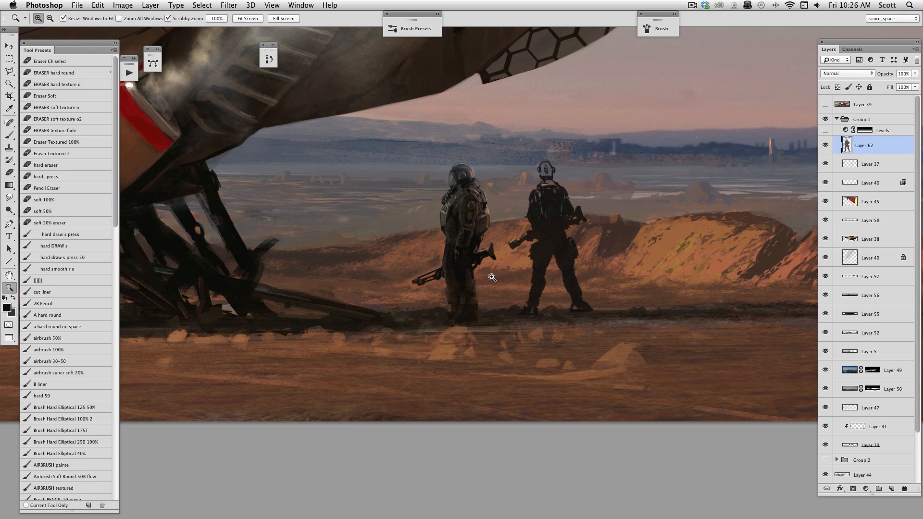
key("alt")
left_click(548, 289, "alt")
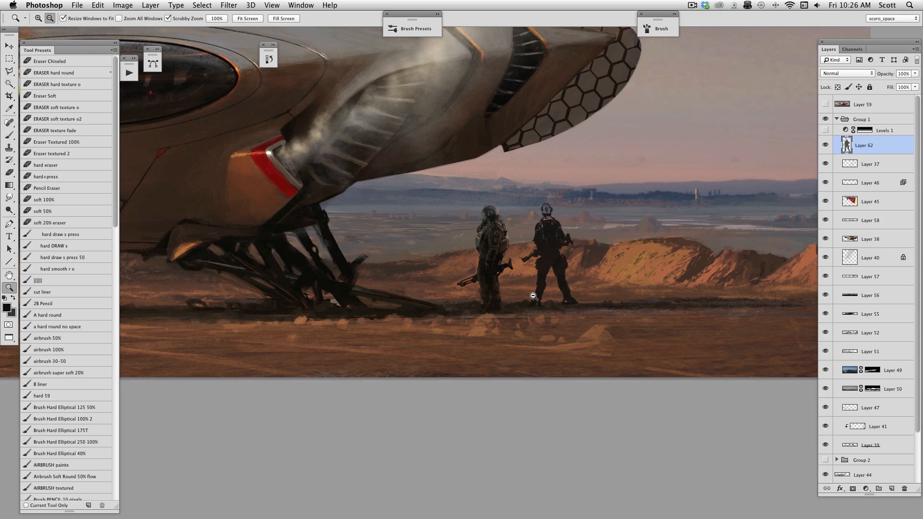
left_click(545, 291, "alt")
left_click_drag(500, 290, 567, 280)
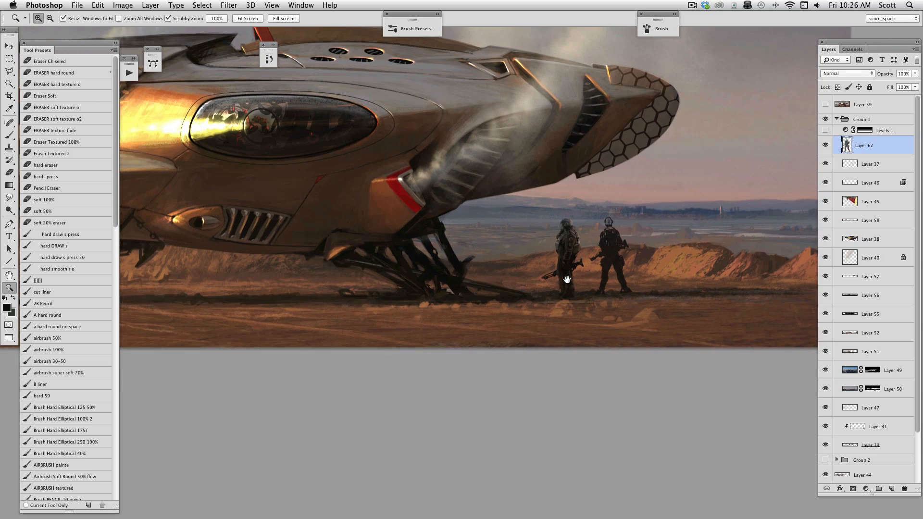
key("alt")
left_click(469, 276, "alt")
left_click_drag(470, 276, 607, 232)
left_click(580, 257, "alt")
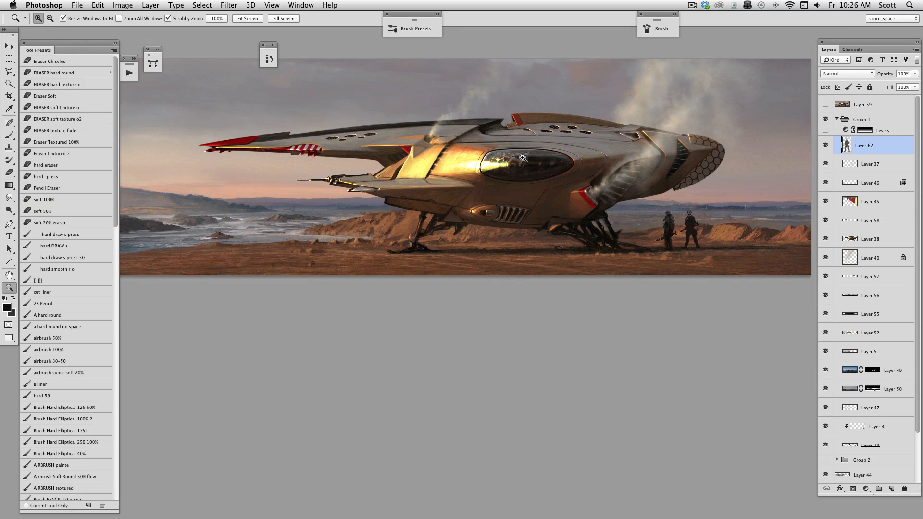
Examine the ship's cockpit, sunlit hull, vents, smoking engine, wing and landing gear up close, and return to the full painting.
left_click(500, 163)
left_click(467, 158)
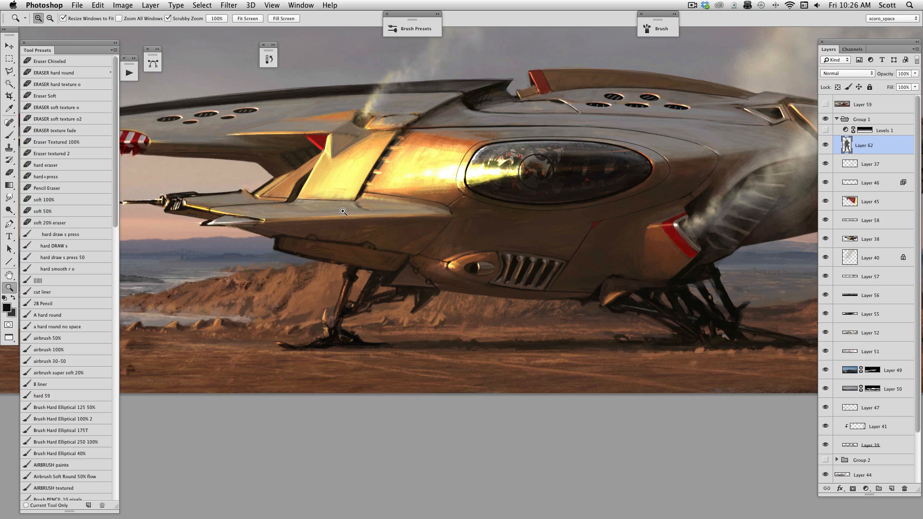
double_click(13, 287)
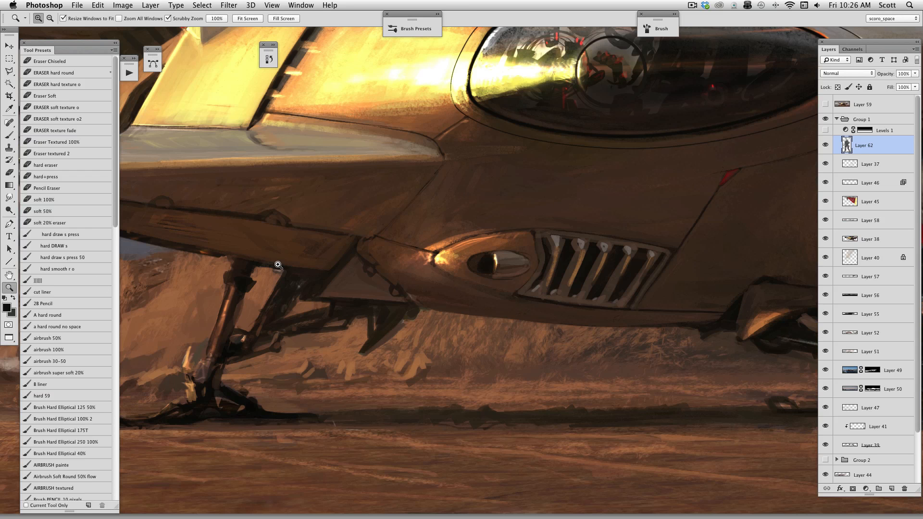
left_click_drag(439, 226, 481, 344)
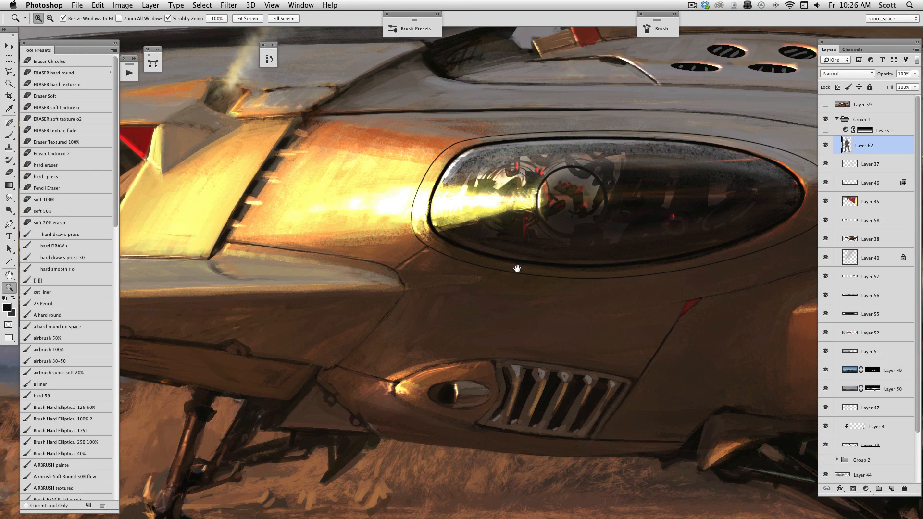
left_click_drag(517, 267, 505, 274)
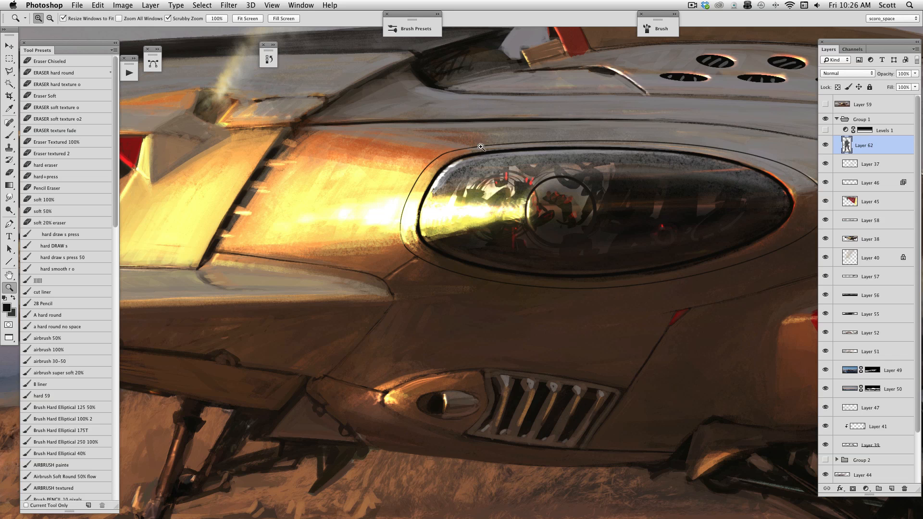
left_click_drag(737, 266, 445, 278)
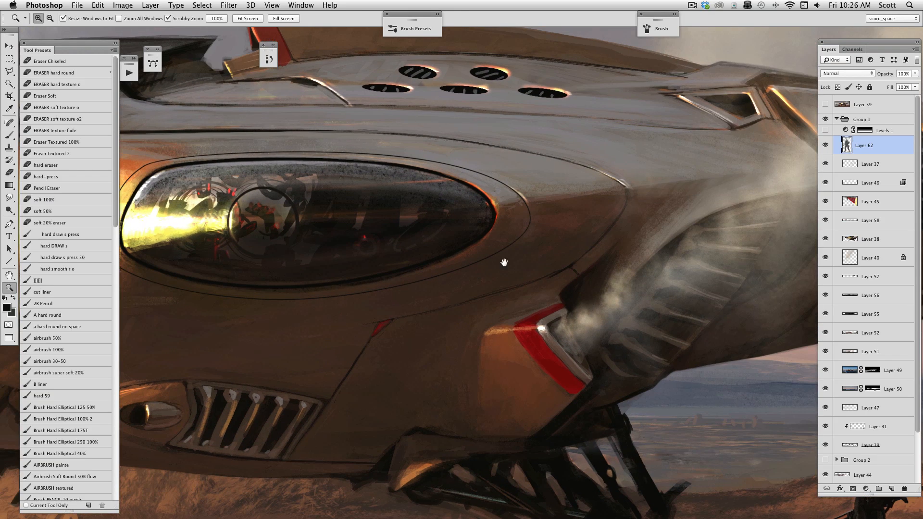
left_click_drag(391, 315, 481, 363)
left_click_drag(290, 150, 590, 124)
left_click_drag(387, 180, 496, 140)
left_click_drag(419, 268, 551, 235)
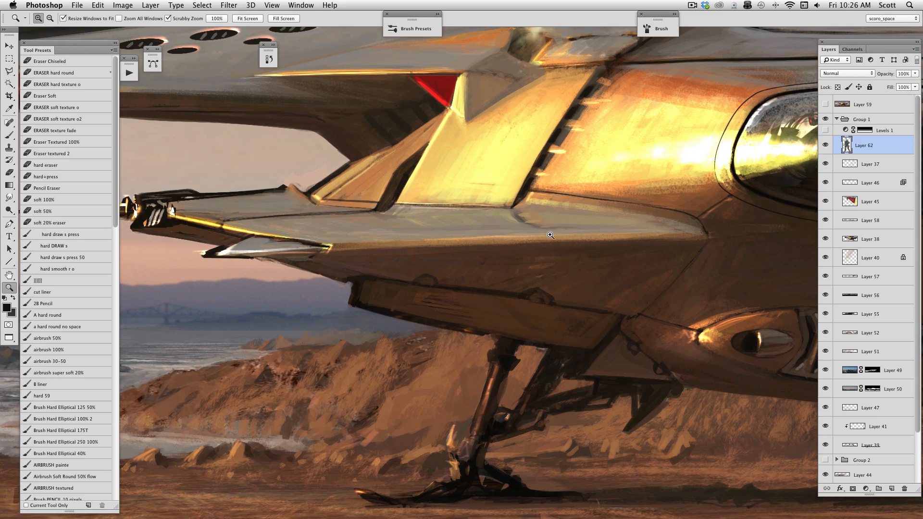
left_click_drag(490, 220, 404, 281)
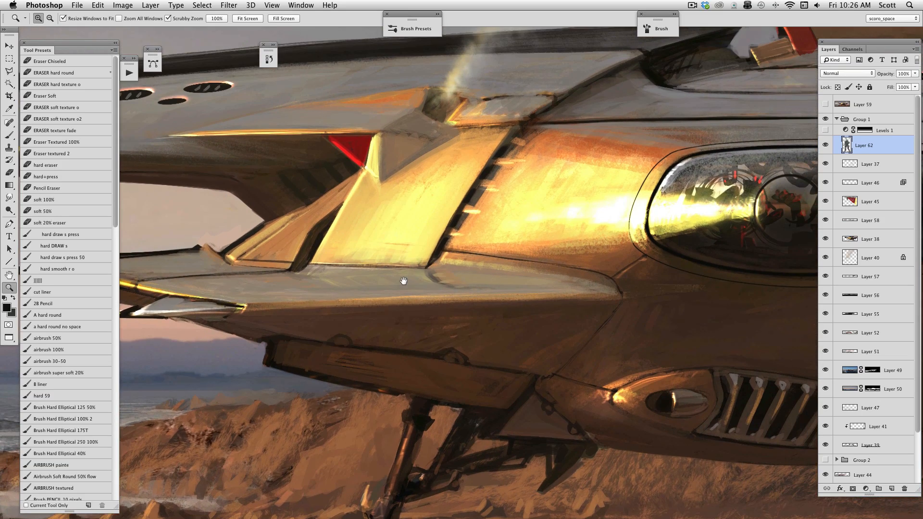
key("alt")
left_click(589, 230, "alt")
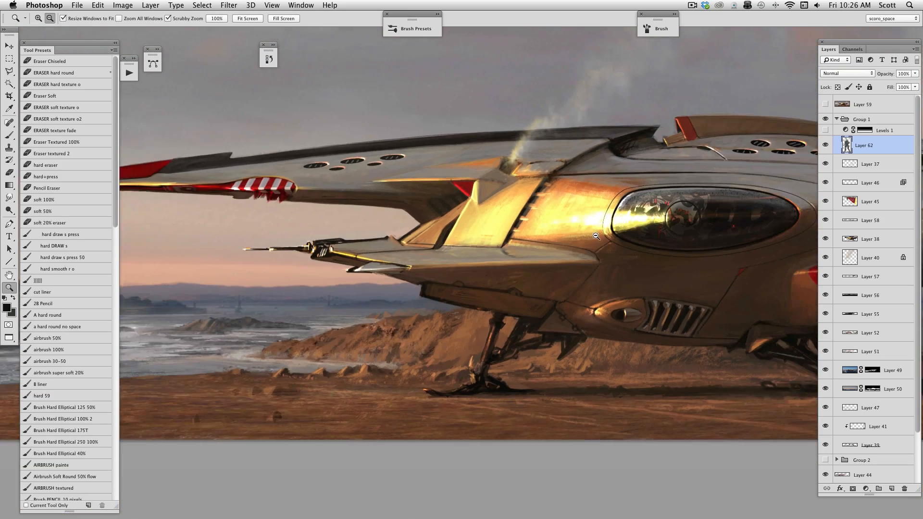
left_click(601, 238, "alt")
left_click_drag(603, 239, 551, 202)
left_click(581, 212, "alt")
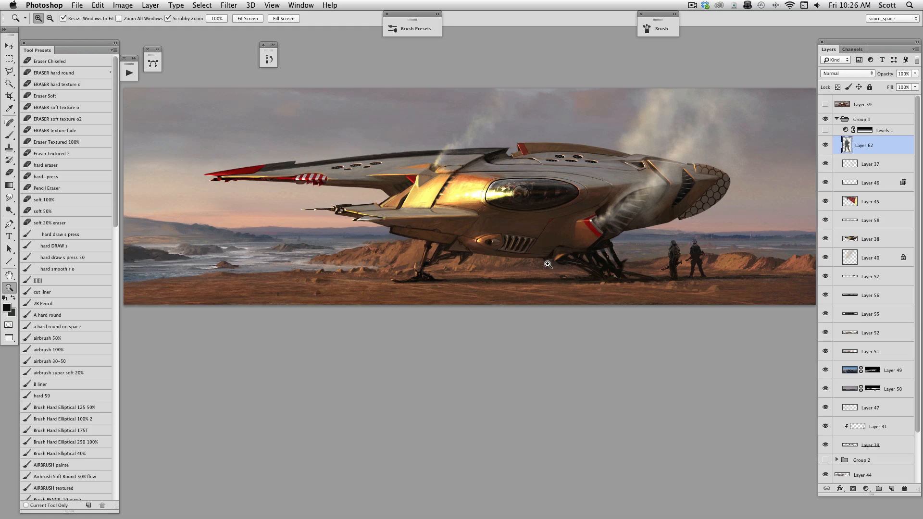